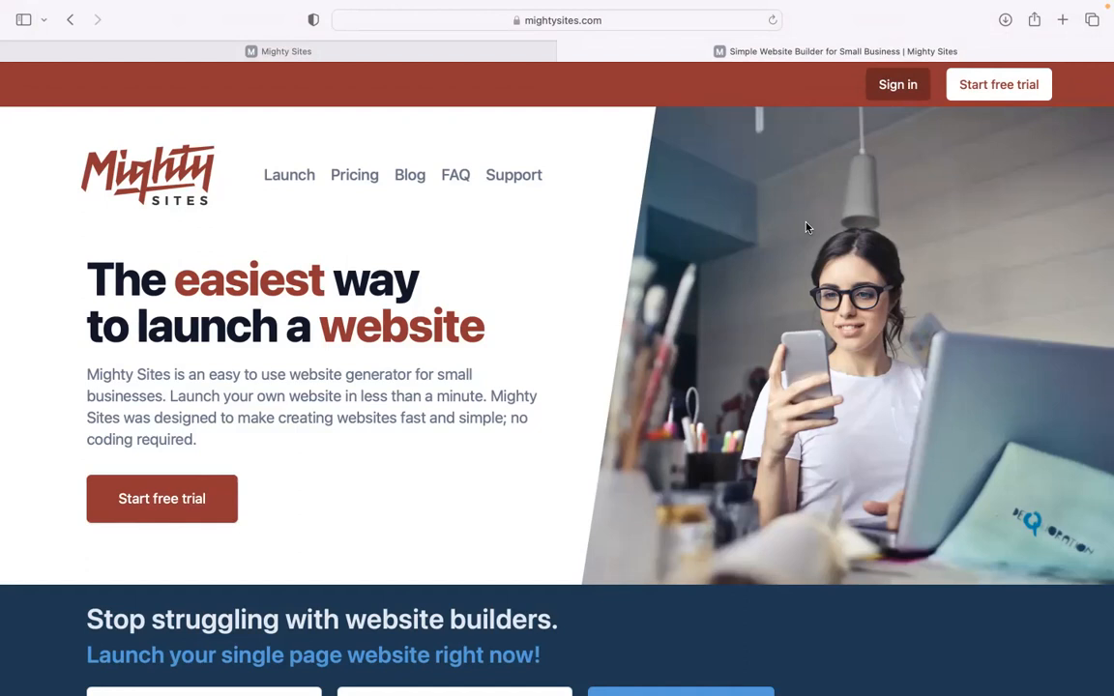
# Step: Go to the site builder's new-site page
pyautogui.scroll(-2, 808, 228)
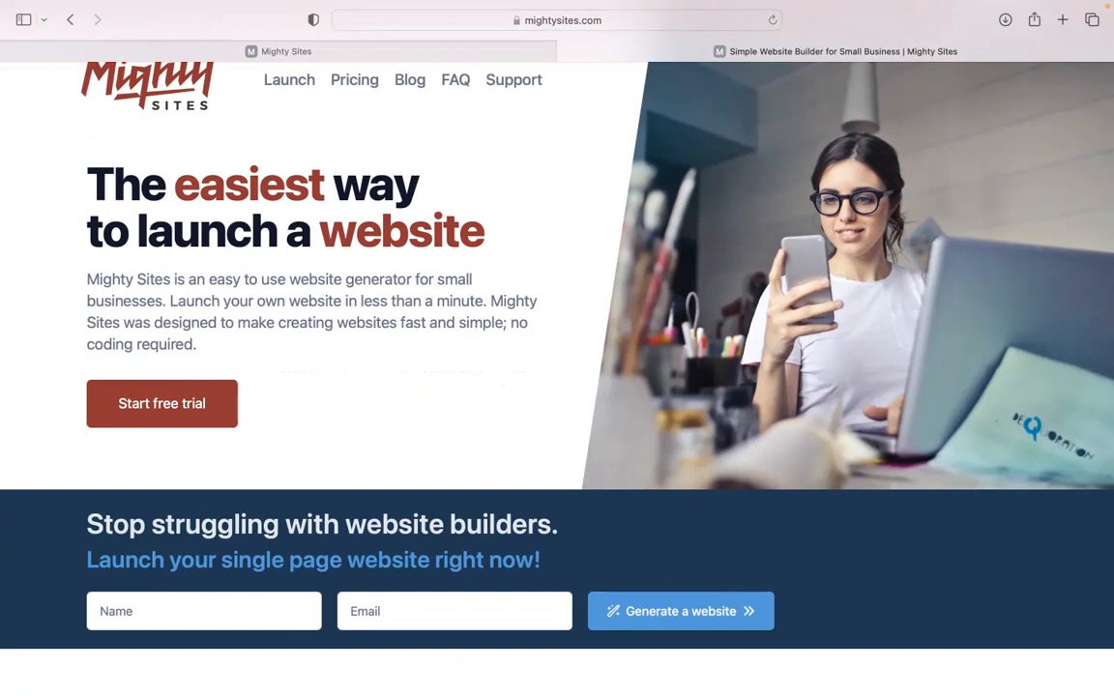
pyautogui.scroll(-2, 557, 377)
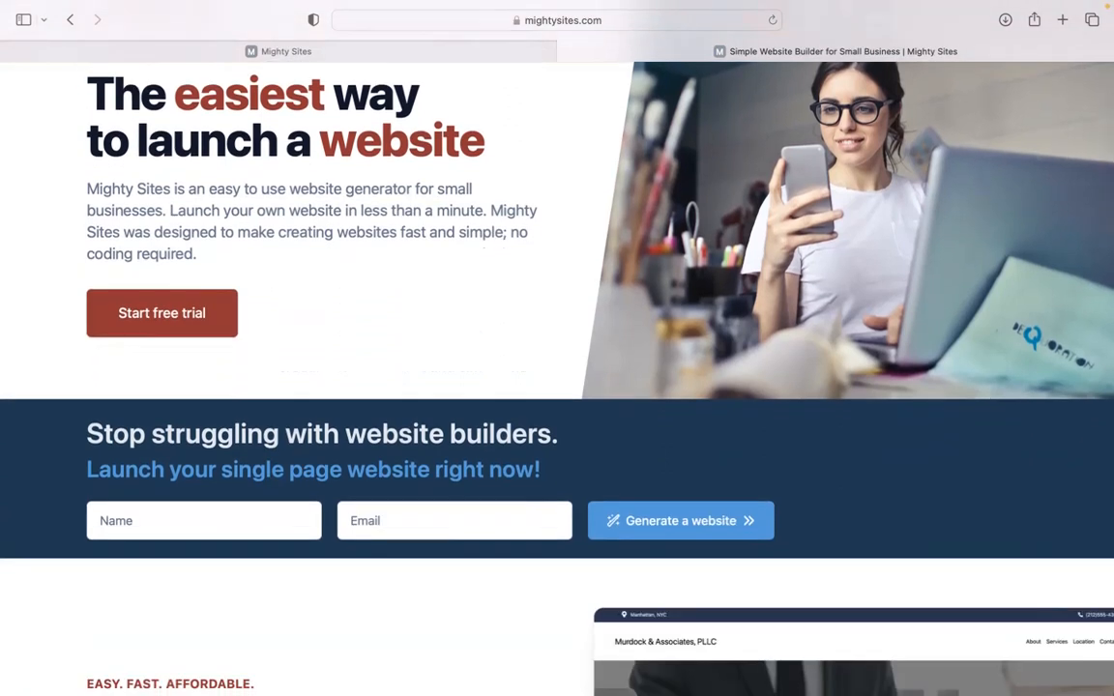
pyautogui.scroll(-5, 557, 378)
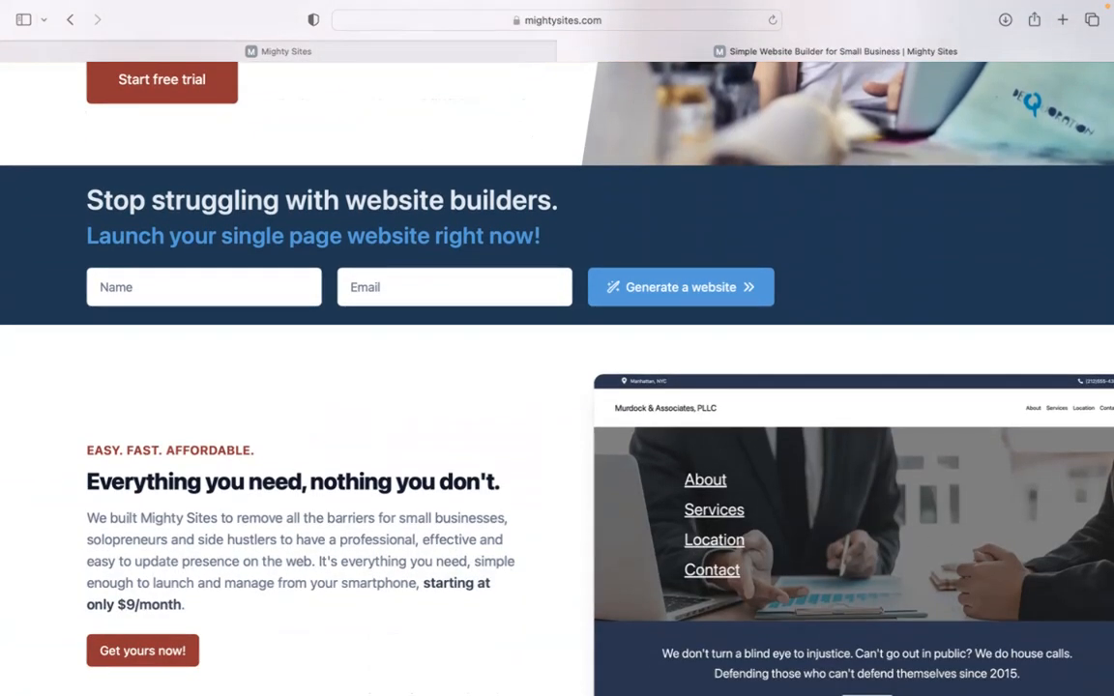
pyautogui.scroll(-3, 557, 377)
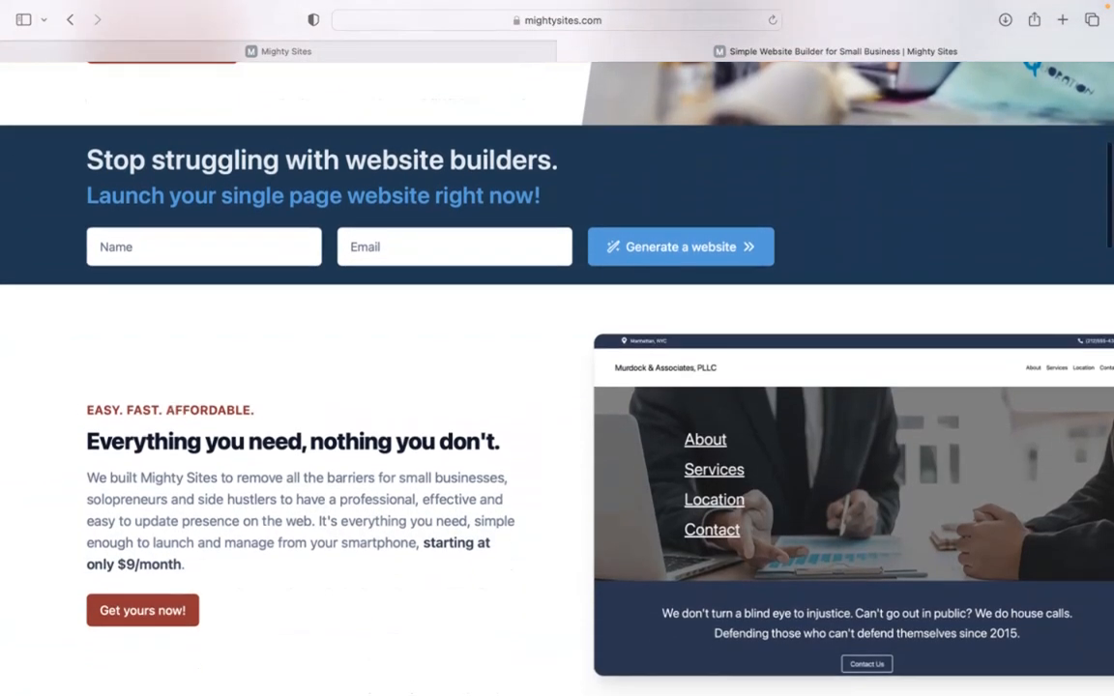
pyautogui.scroll(-1, 558, 378)
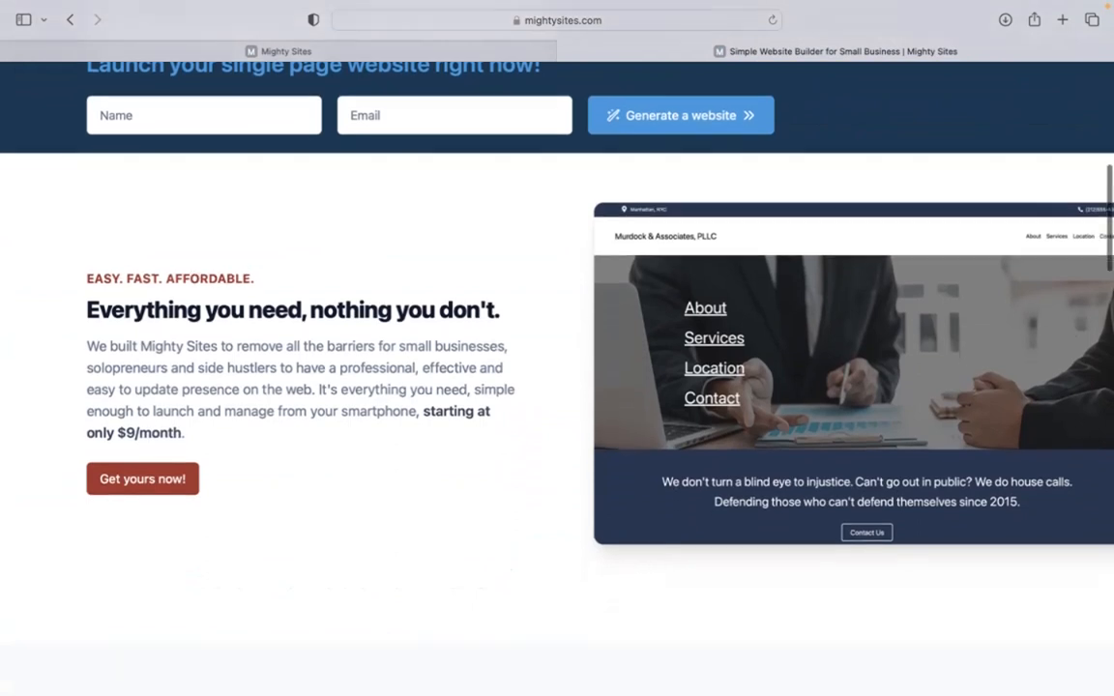
pyautogui.scroll(-1, 557, 377)
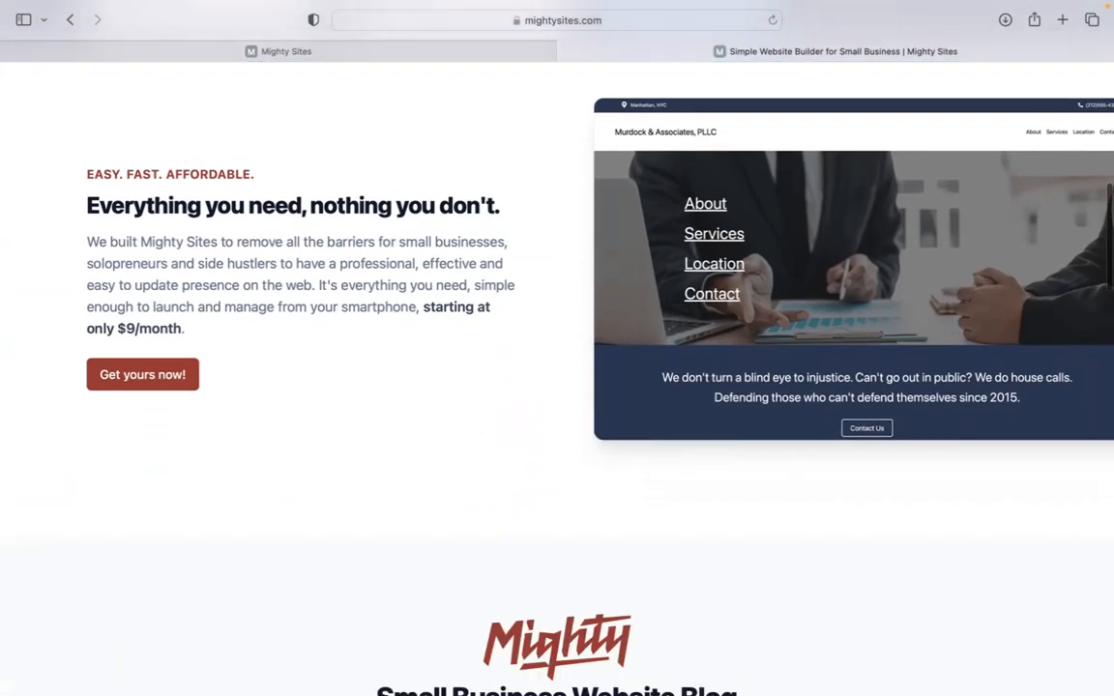
pyautogui.scroll(-1, 557, 377)
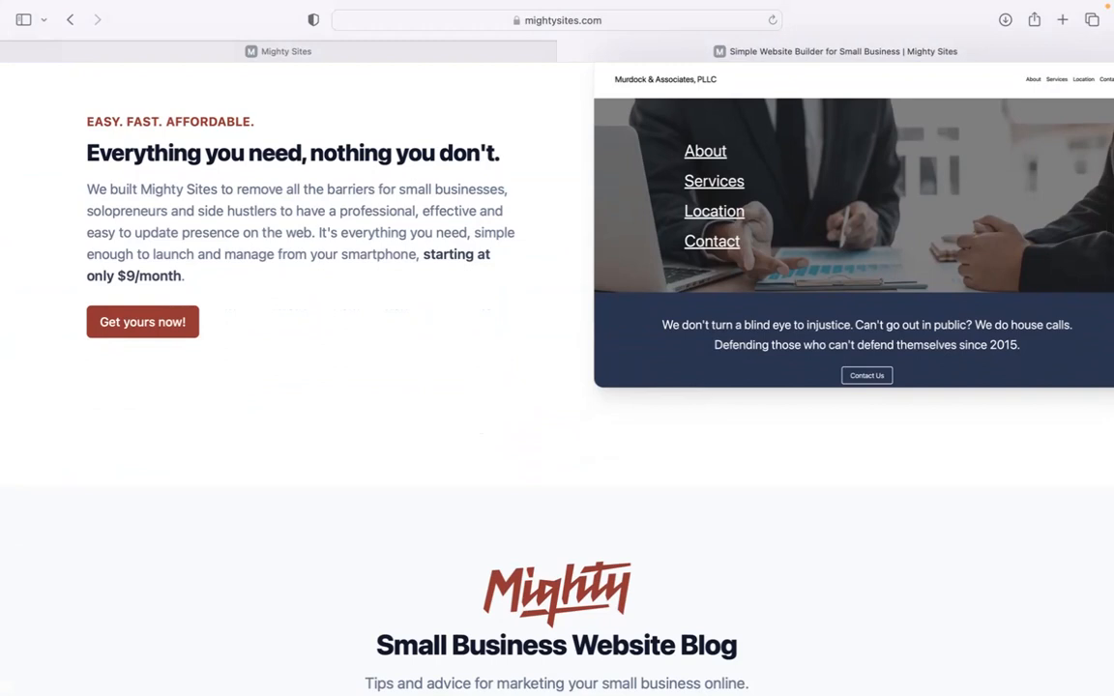
pyautogui.scroll(-2, 557, 377)
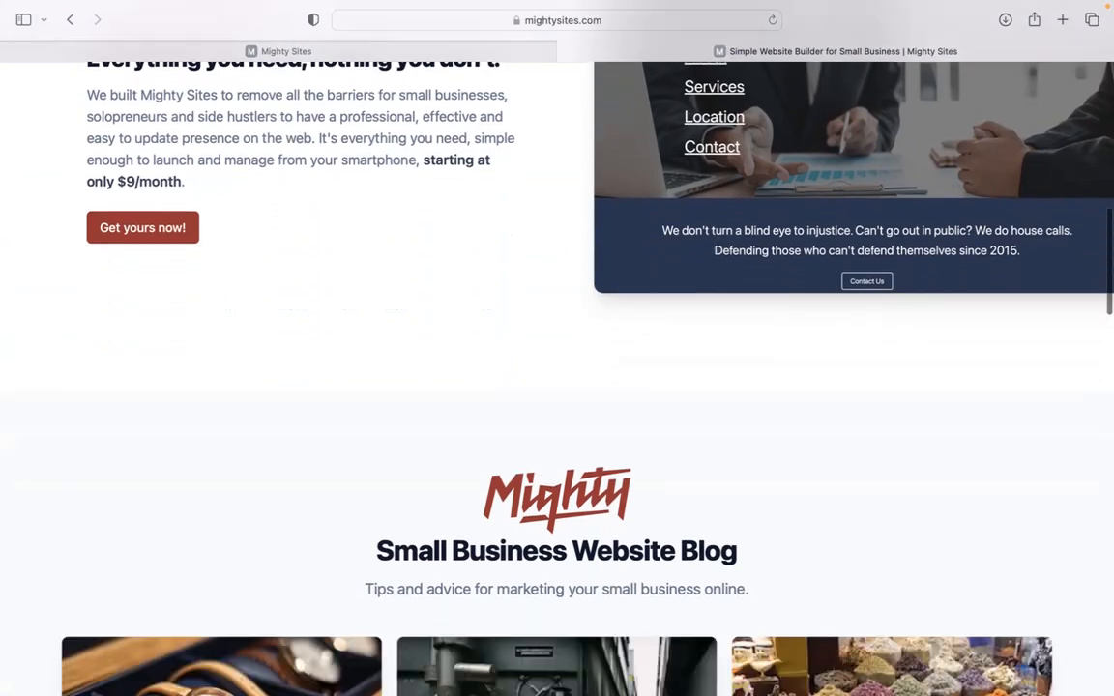
pyautogui.scroll(-10, 557, 378)
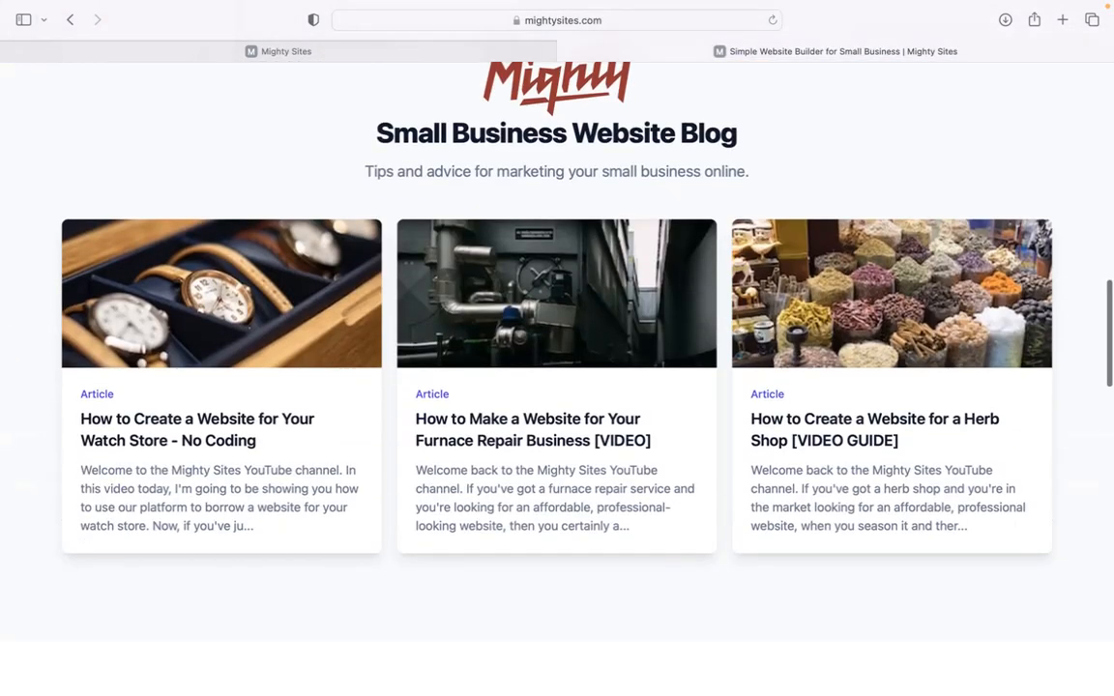
pyautogui.scroll(-4, 557, 377)
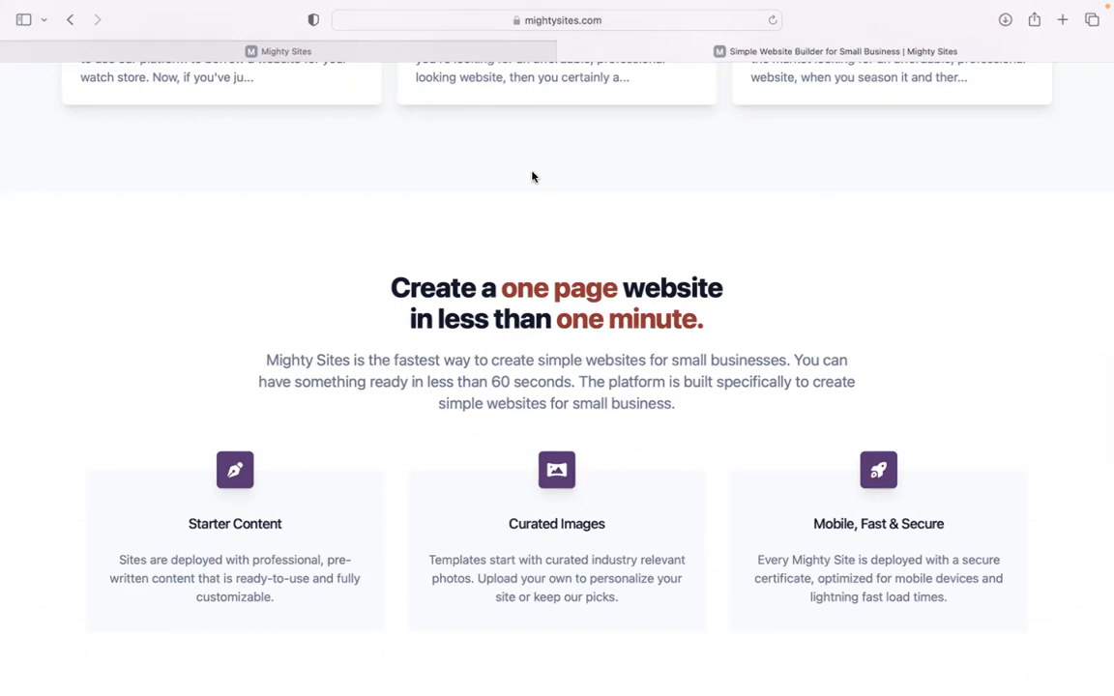
pyautogui.click(471, 49)
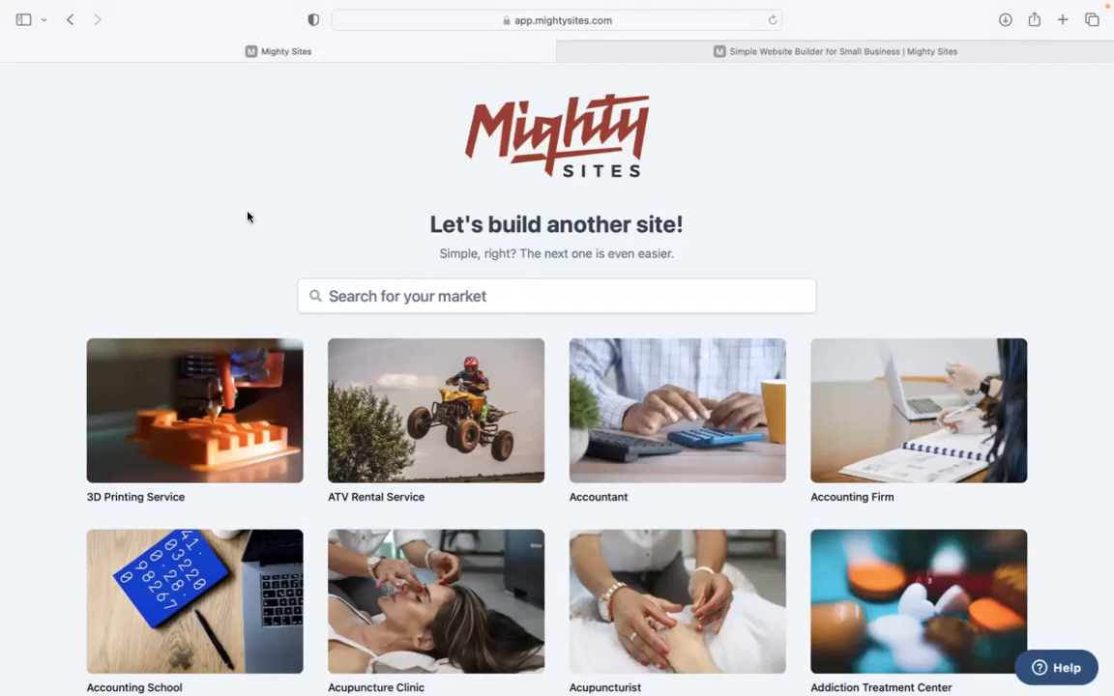
# Step: Search the markets for 'relatio' and choose the Relationship Coach template
pyautogui.scroll(-3, 246, 217)
pyautogui.scroll(-10, 501, 348)
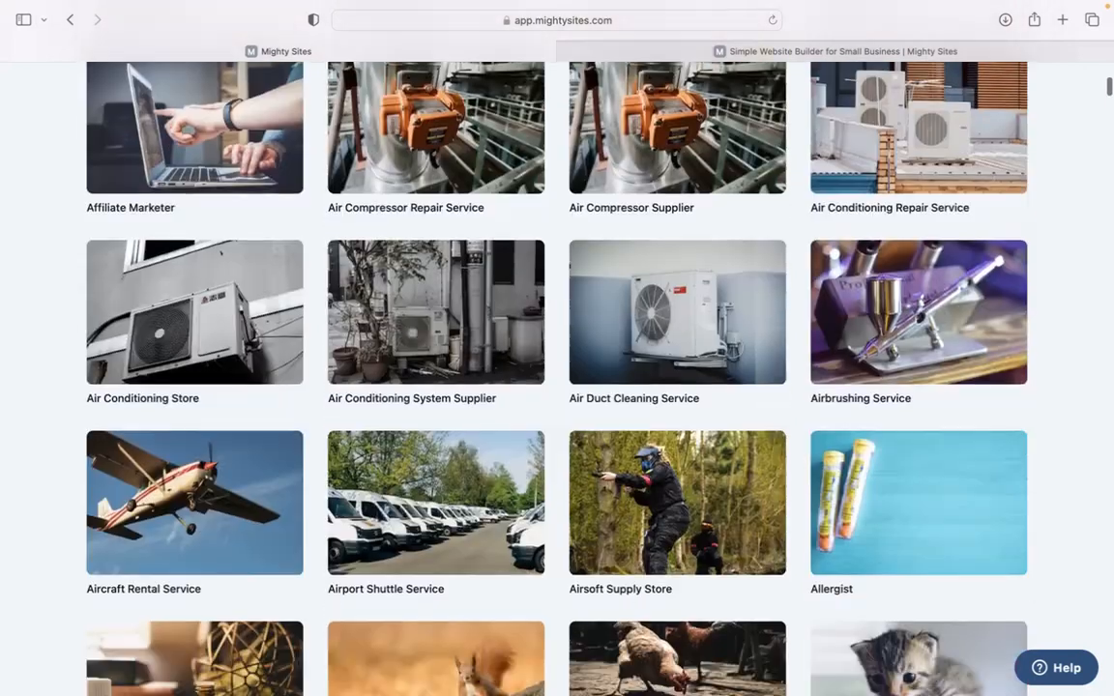
pyautogui.scroll(-6, 501, 349)
pyautogui.scroll(7, 501, 348)
pyautogui.scroll(12, 350, 362)
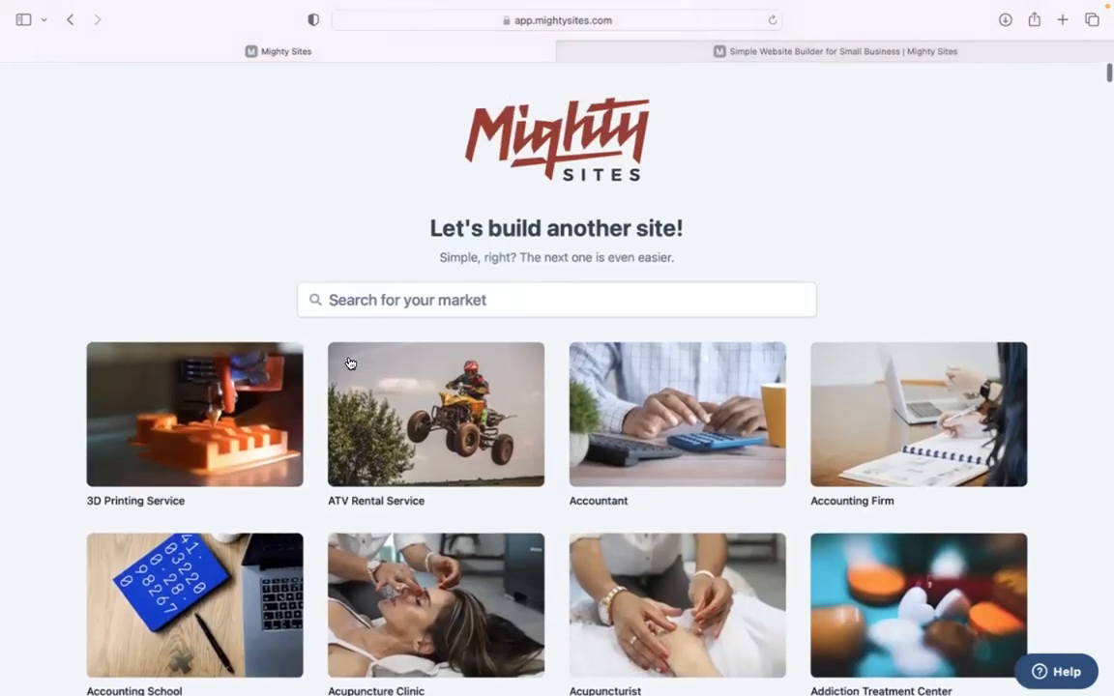
pyautogui.click(421, 306)
pyautogui.write('rela')
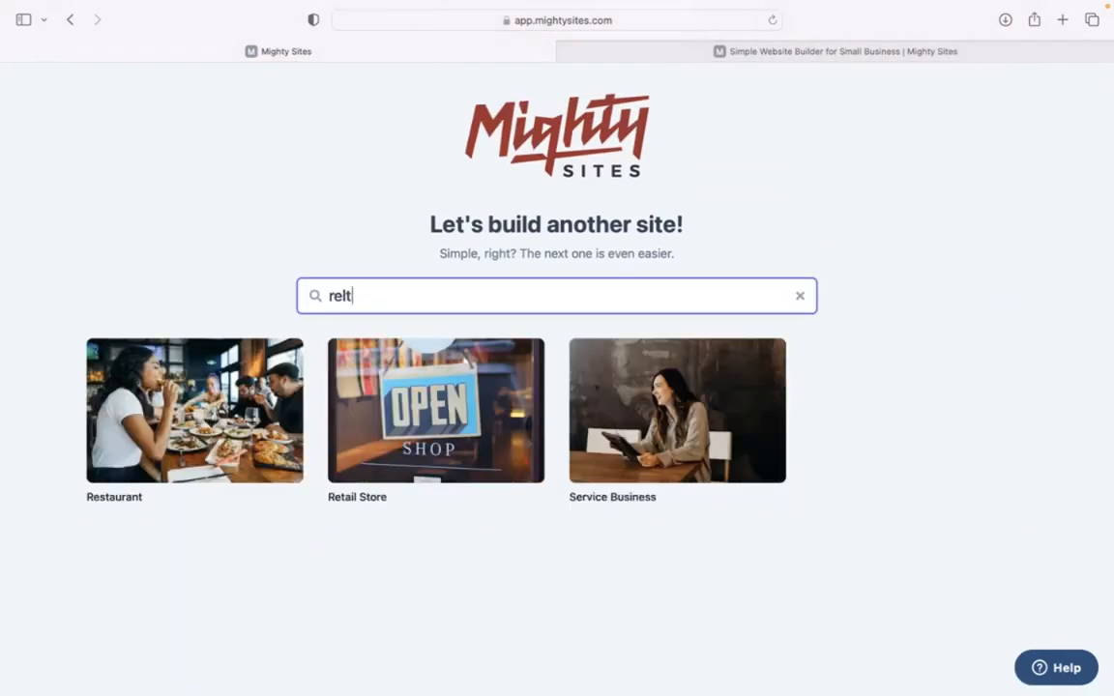
pyautogui.write('tio')
pyautogui.click(190, 445)
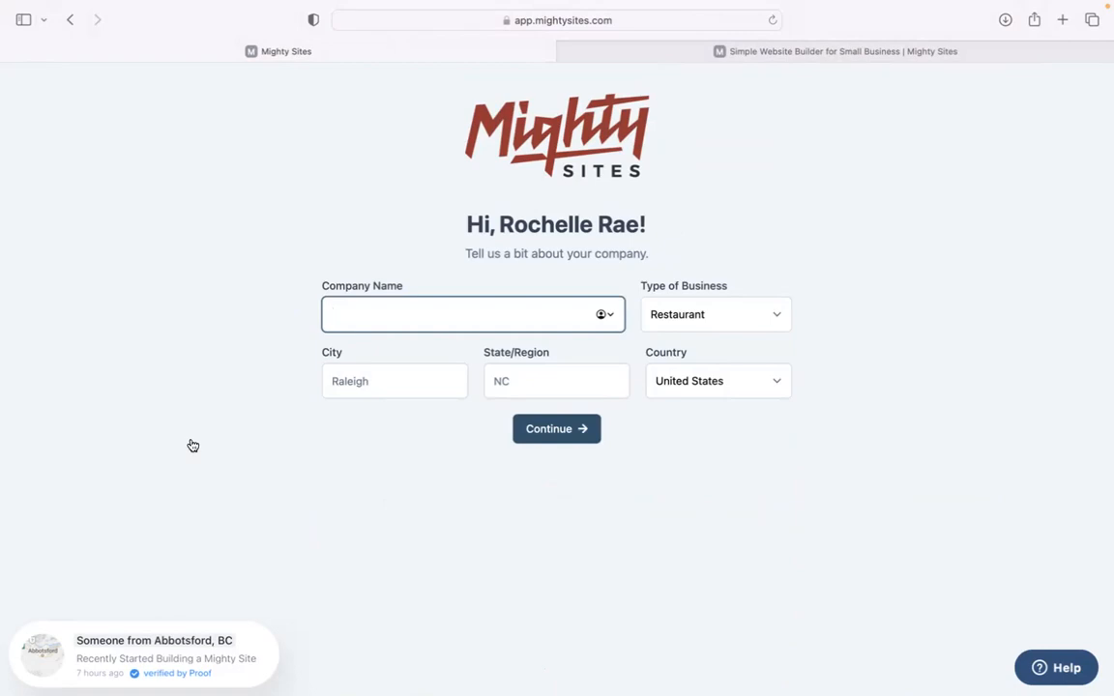
# Step: Enter the company name 'Stay Connected Relationship Coaching' and the city Denver
pyautogui.write('Sta')
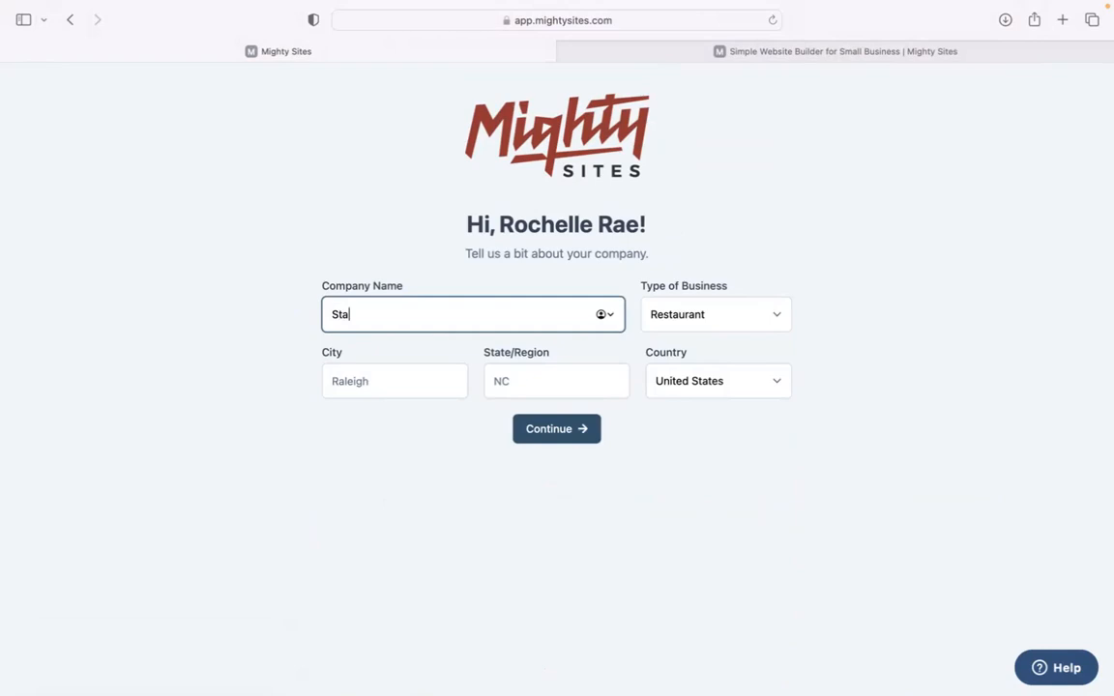
pyautogui.write('y Connected Relationsh')
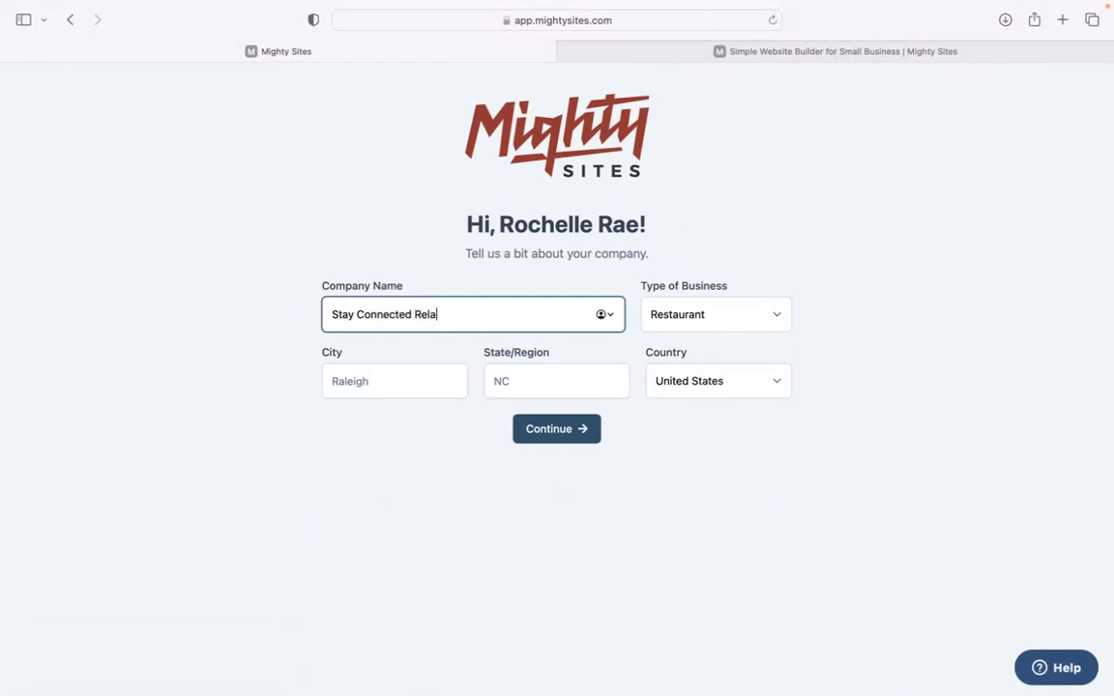
pyautogui.write('ip Coaching')
pyautogui.click(367, 385)
pyautogui.write('dENV')
pyautogui.press('BackSpace')
pyautogui.press('BackSpace')
pyautogui.press('BackSpace')
pyautogui.press('BackSpace')
pyautogui.write('Denver')
# Step: Set the state to Colorado and business type to Service, then submit the details
pyautogui.click(501, 389)
pyautogui.write('Colorado')
pyautogui.click(694, 320)
pyautogui.click(706, 340)
pyautogui.click(566, 437)
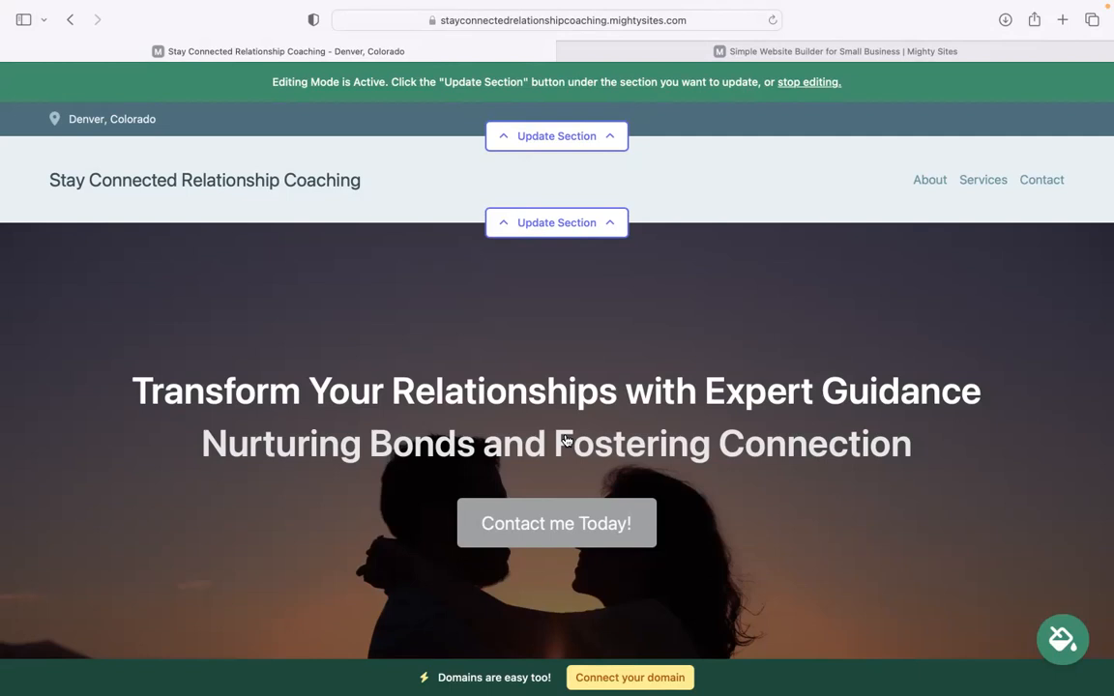
# Step: Scroll down through the site and select the Services heading and list
pyautogui.scroll(-15, 557, 358)
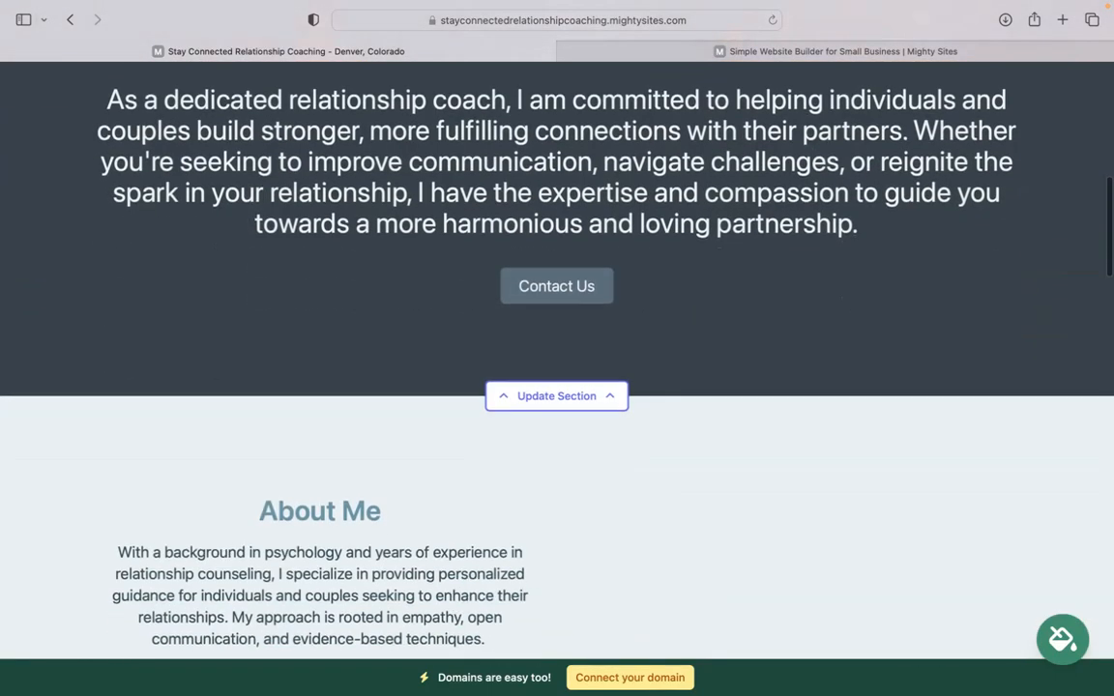
pyautogui.scroll(4, 557, 358)
pyautogui.moveTo(105, 290); pyautogui.dragTo(863, 418)
pyautogui.scroll(8, 457, 357)
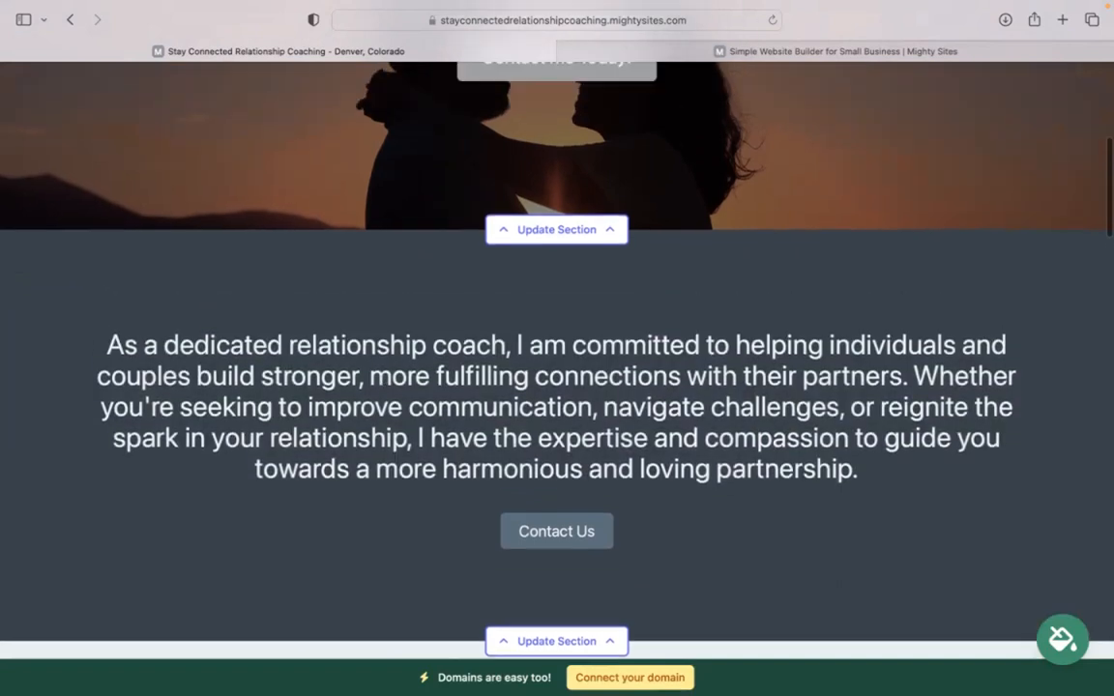
pyautogui.scroll(-10, 624, 398)
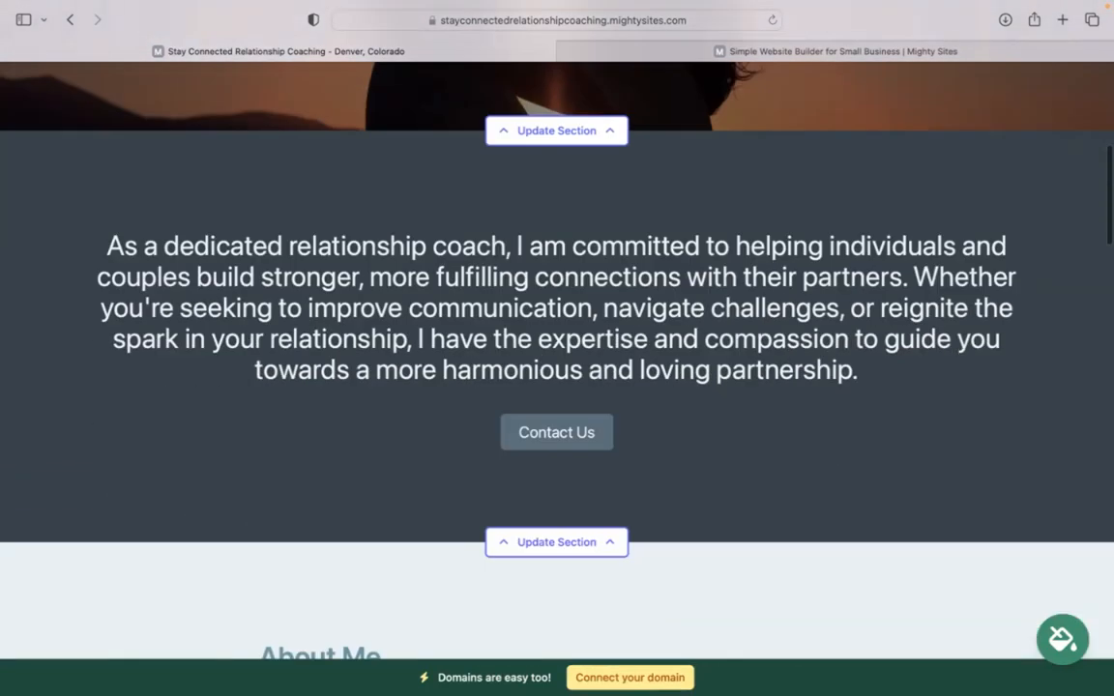
pyautogui.scroll(-4, 749, 155)
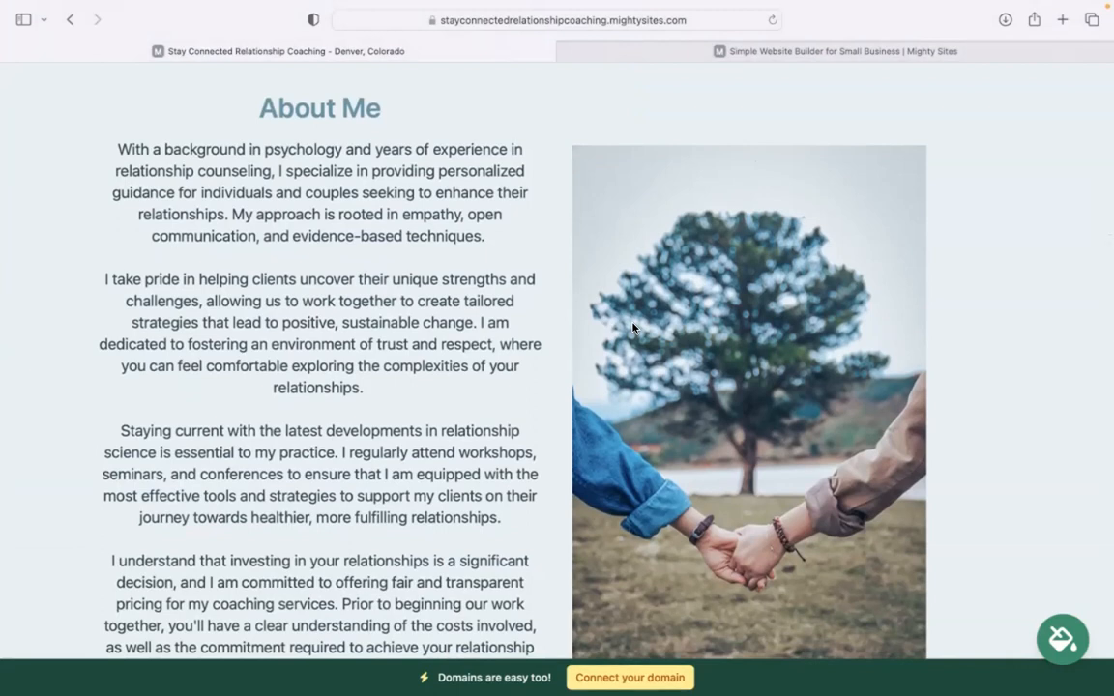
pyautogui.scroll(-10, 558, 329)
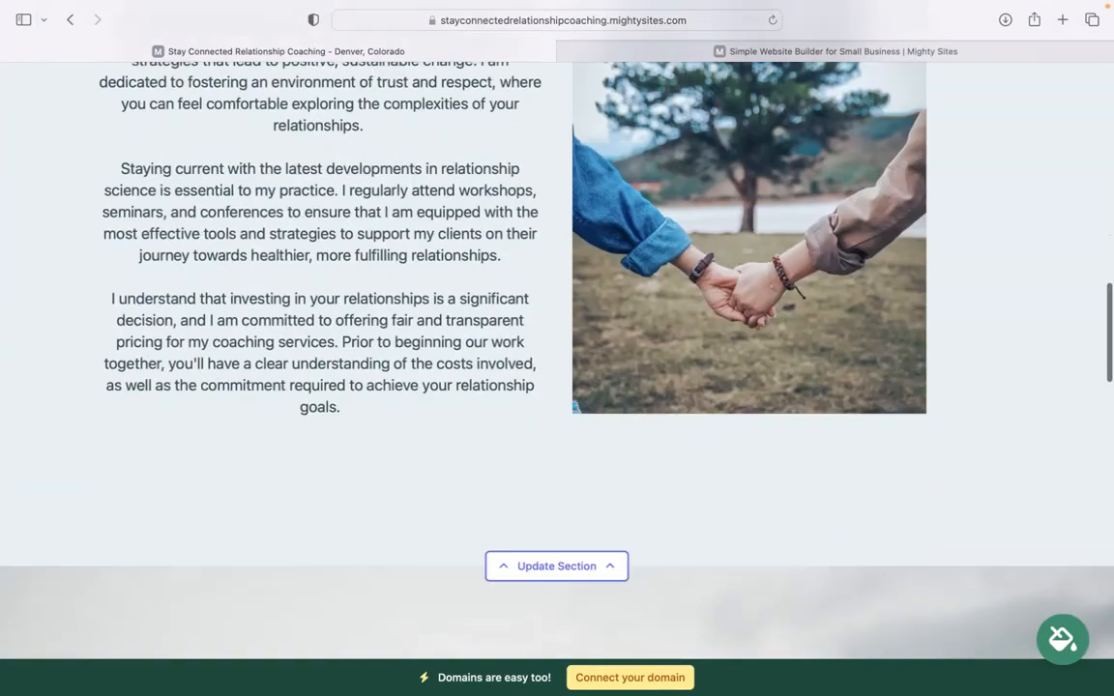
pyautogui.scroll(-5, 557, 348)
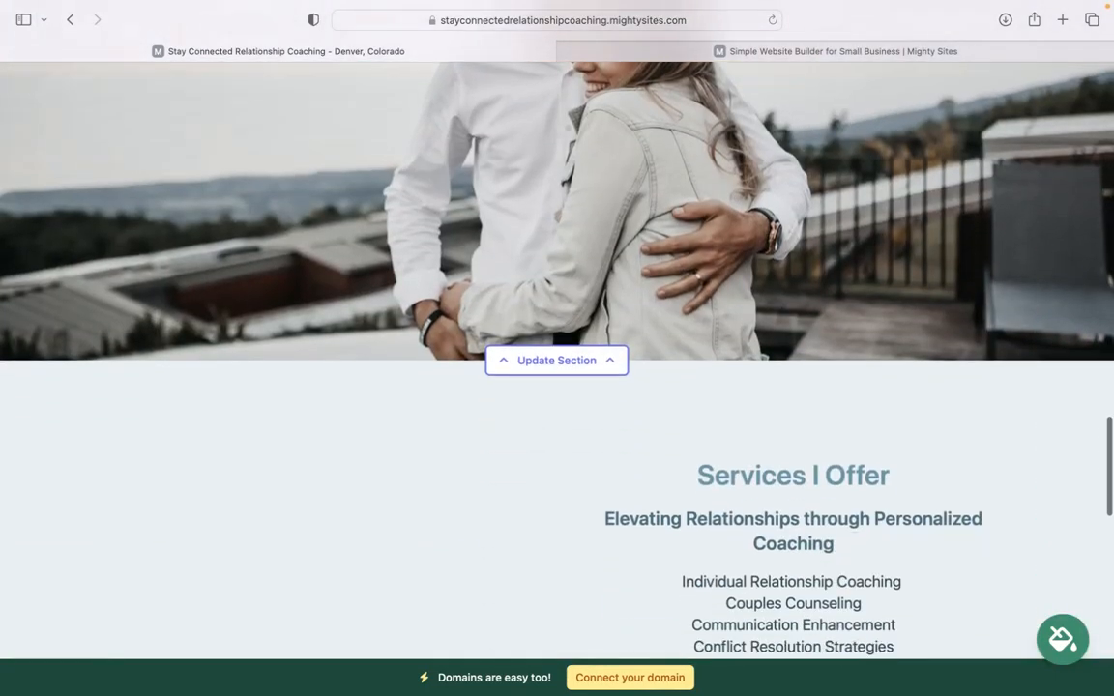
pyautogui.scroll(5, 825, 259)
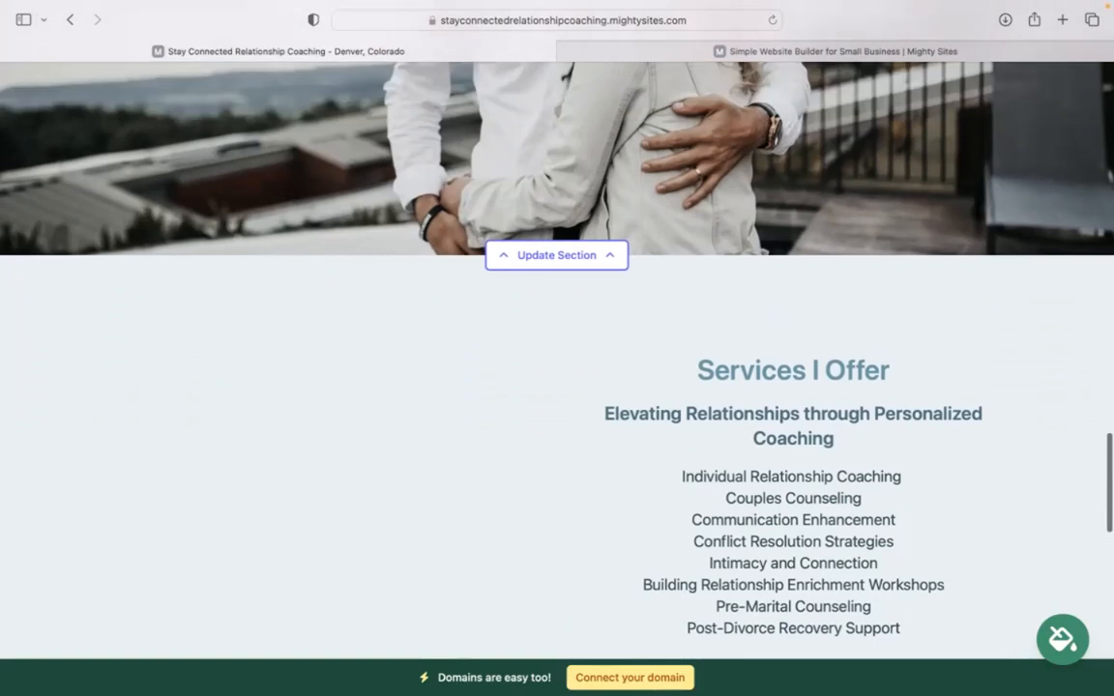
pyautogui.scroll(-5, 825, 259)
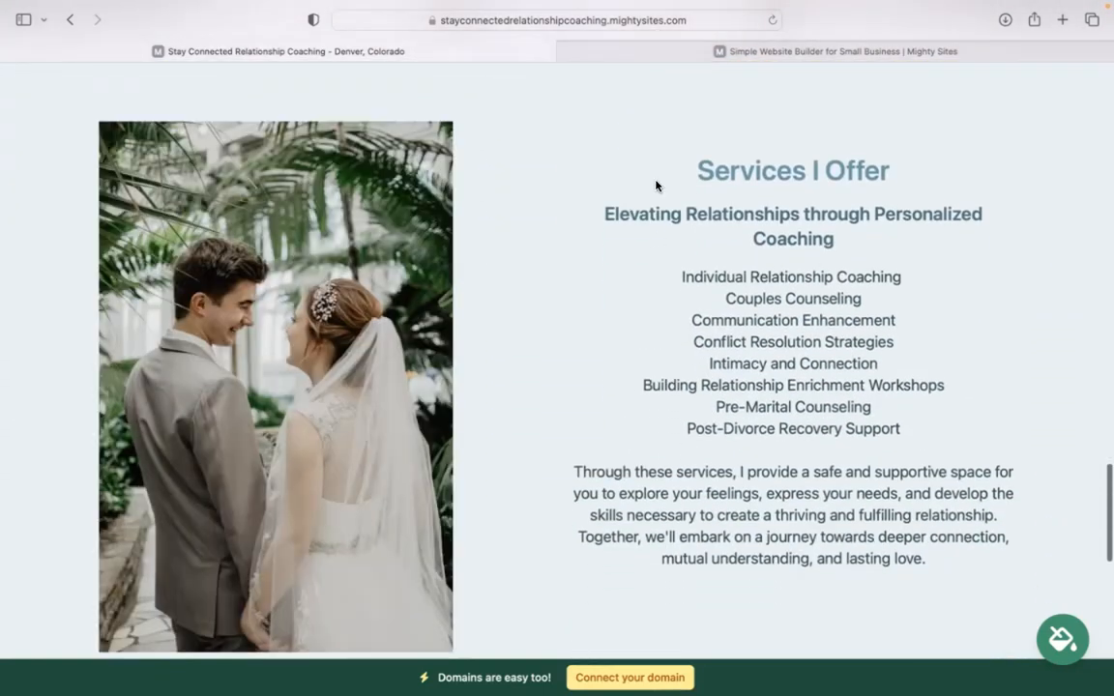
pyautogui.moveTo(758, 258); pyautogui.dragTo(943, 441)
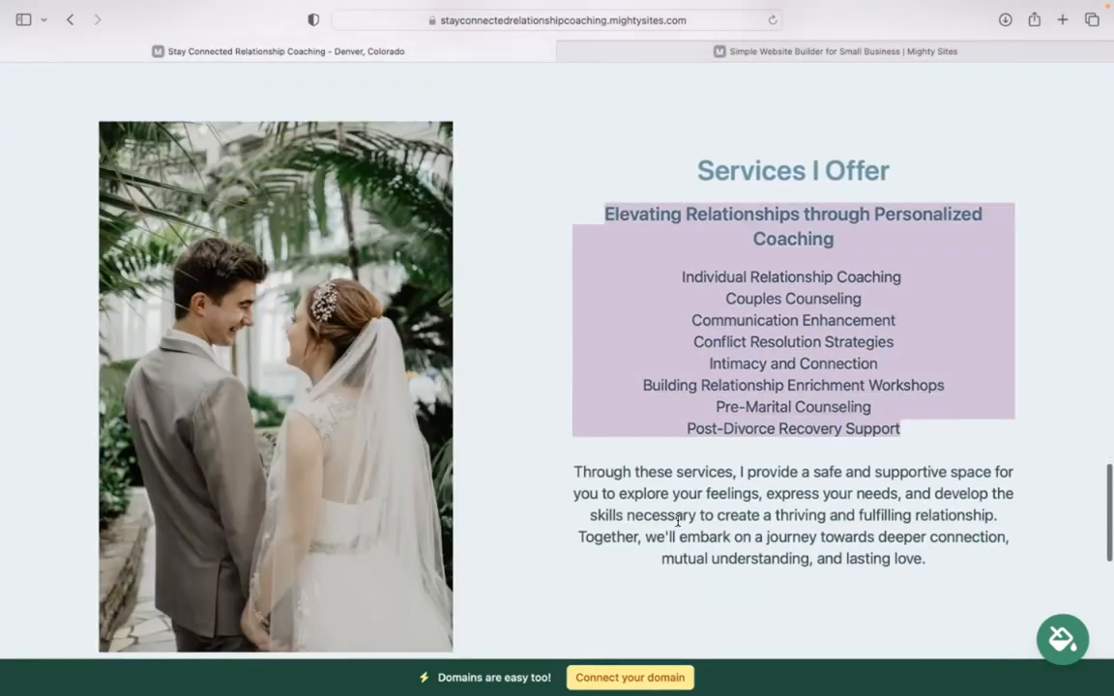
# Step: Scroll back up to the top editing banner of the page
pyautogui.scroll(15, 740, 387)
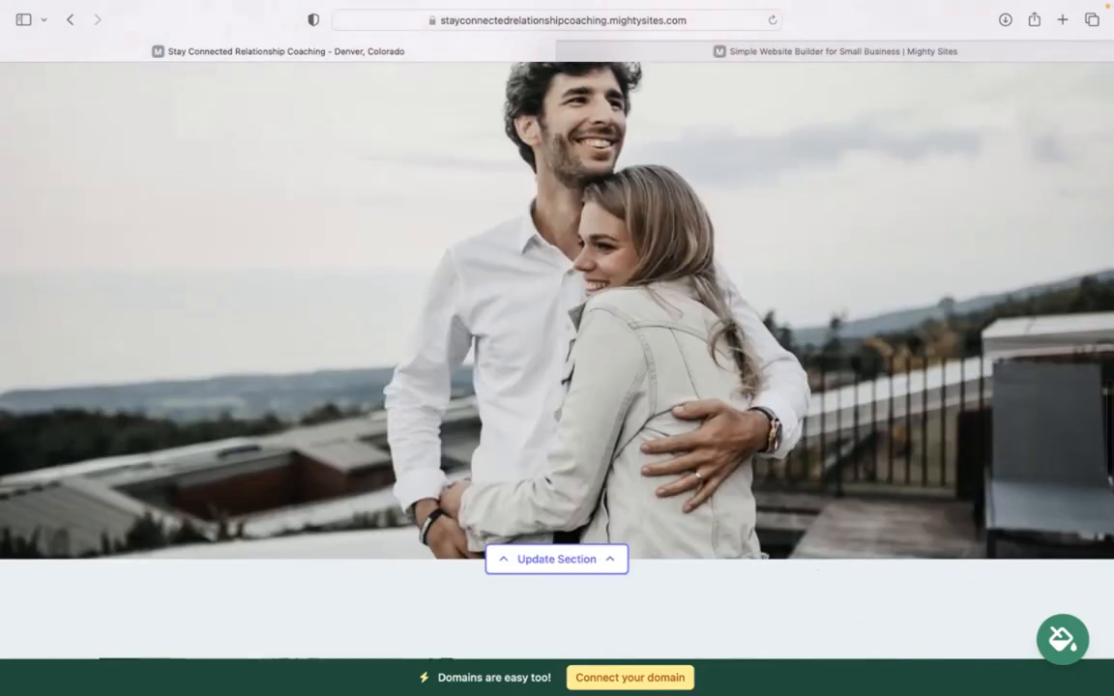
pyautogui.scroll(8, 501, 361)
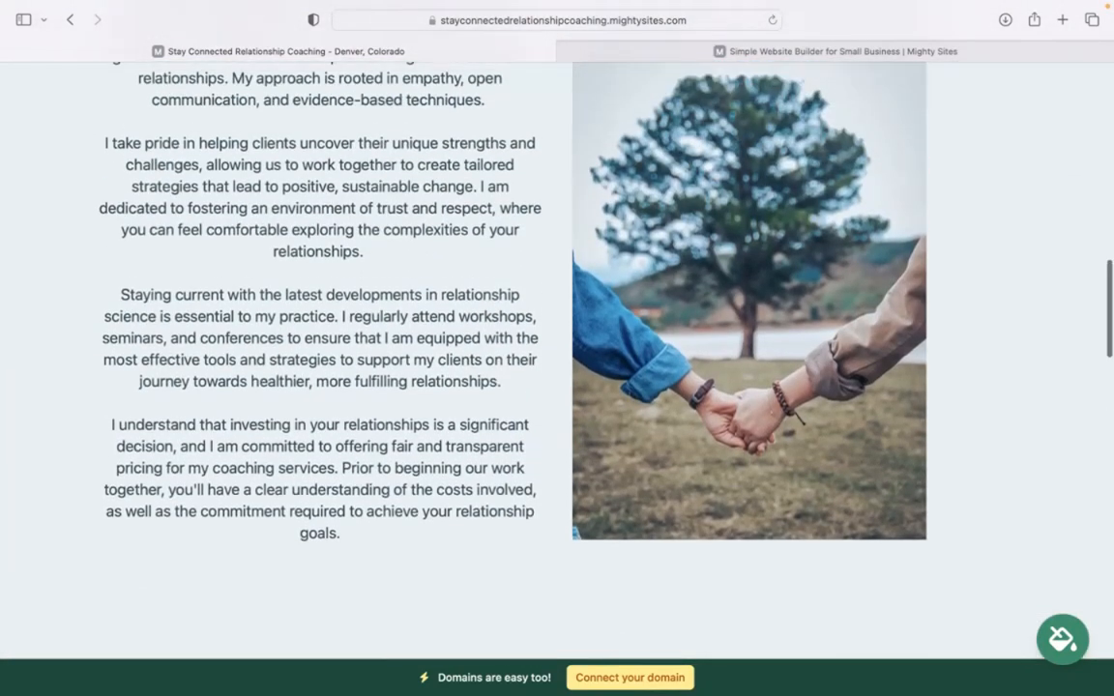
pyautogui.scroll(3, 501, 362)
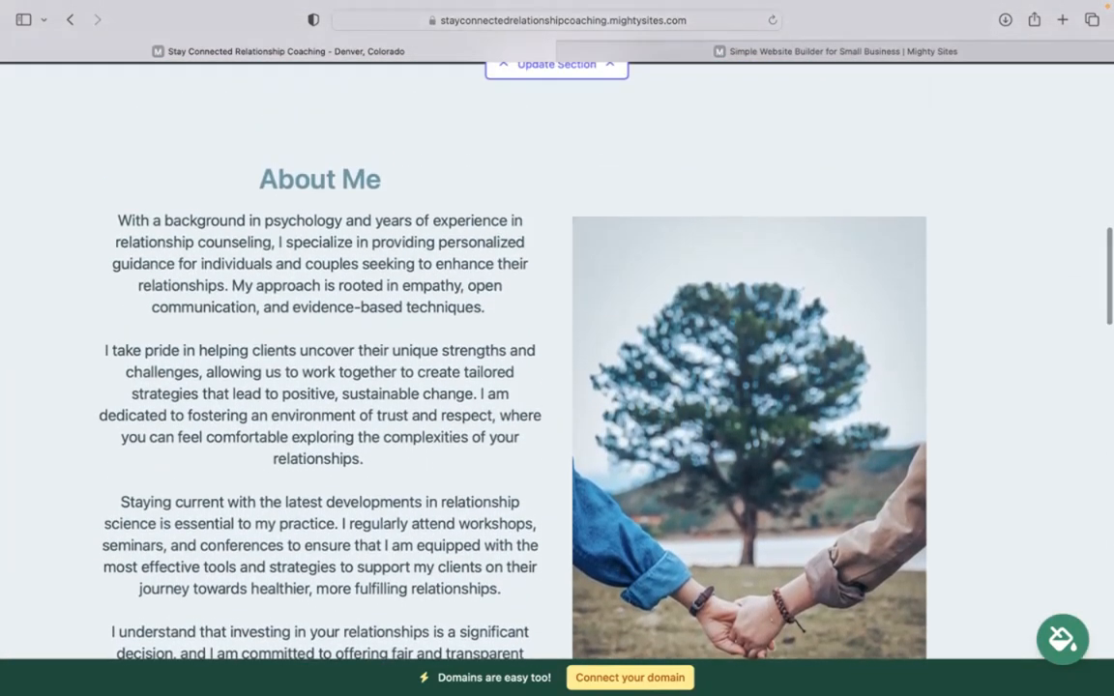
pyautogui.scroll(9, 501, 362)
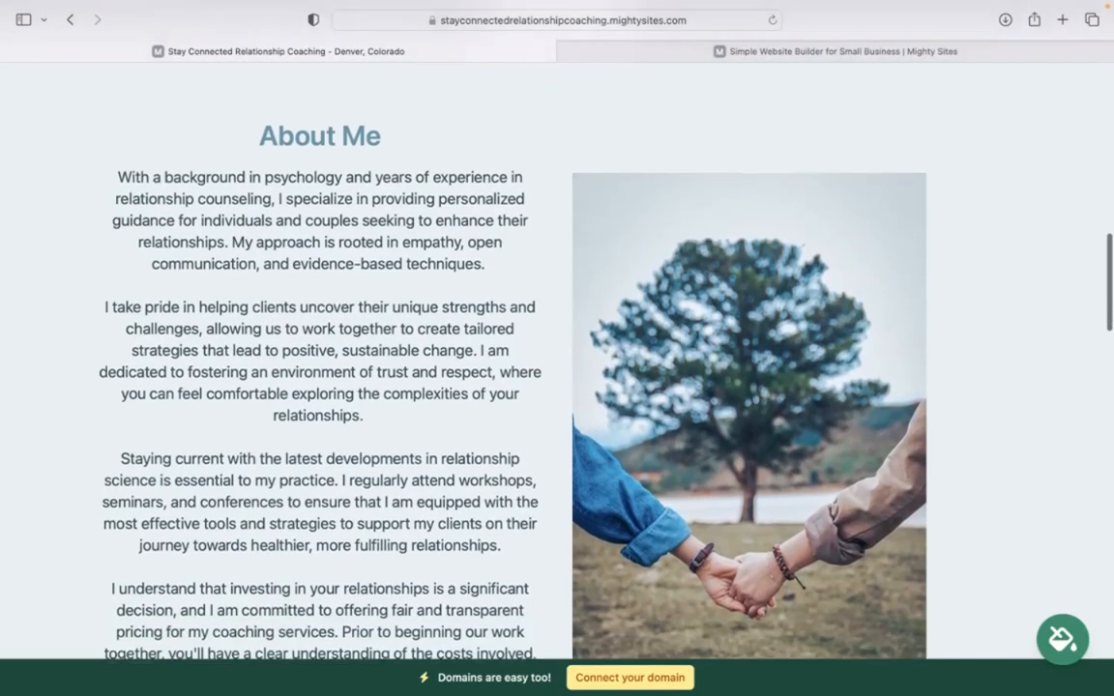
pyautogui.scroll(10, 501, 362)
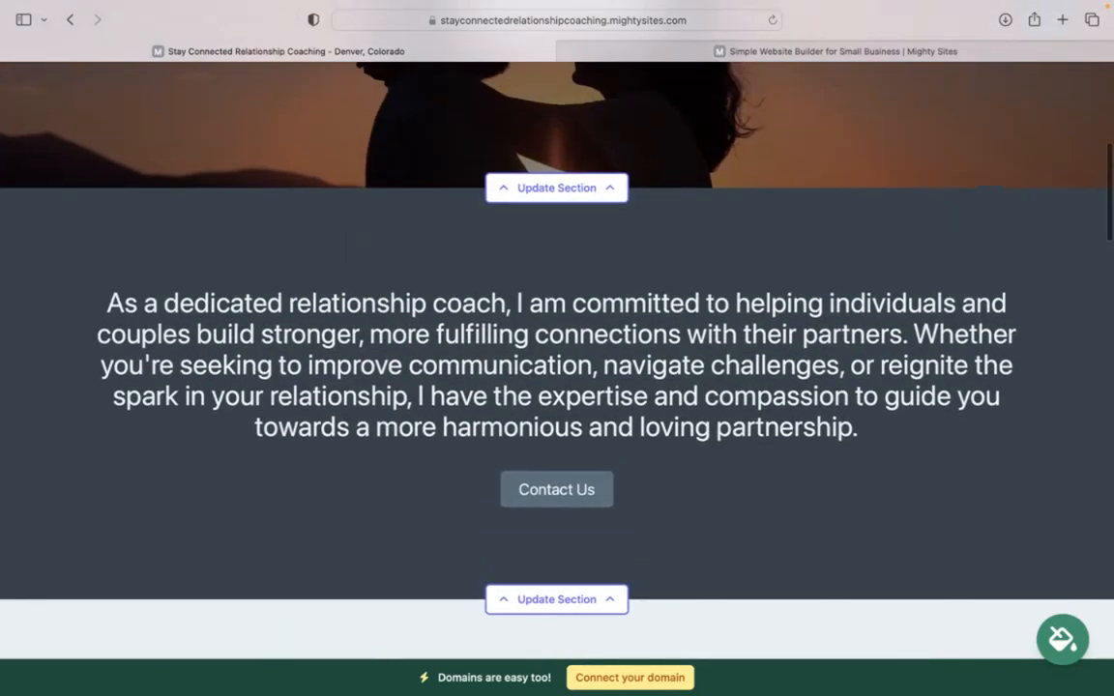
pyautogui.scroll(1, 557, 387)
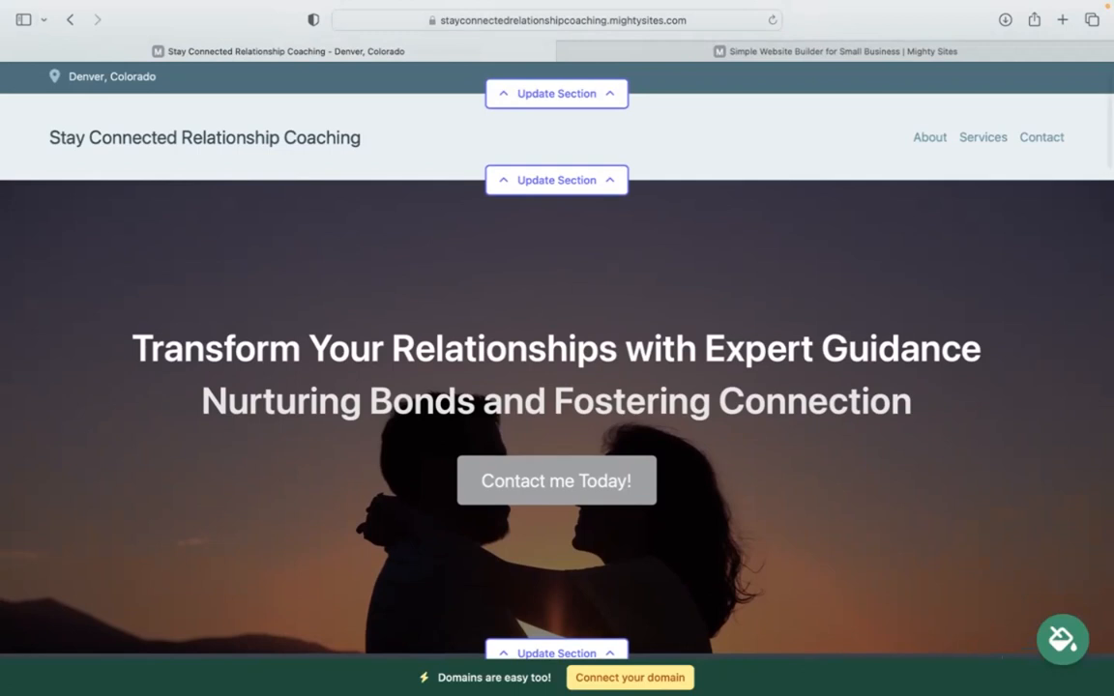
pyautogui.scroll(1, 557, 361)
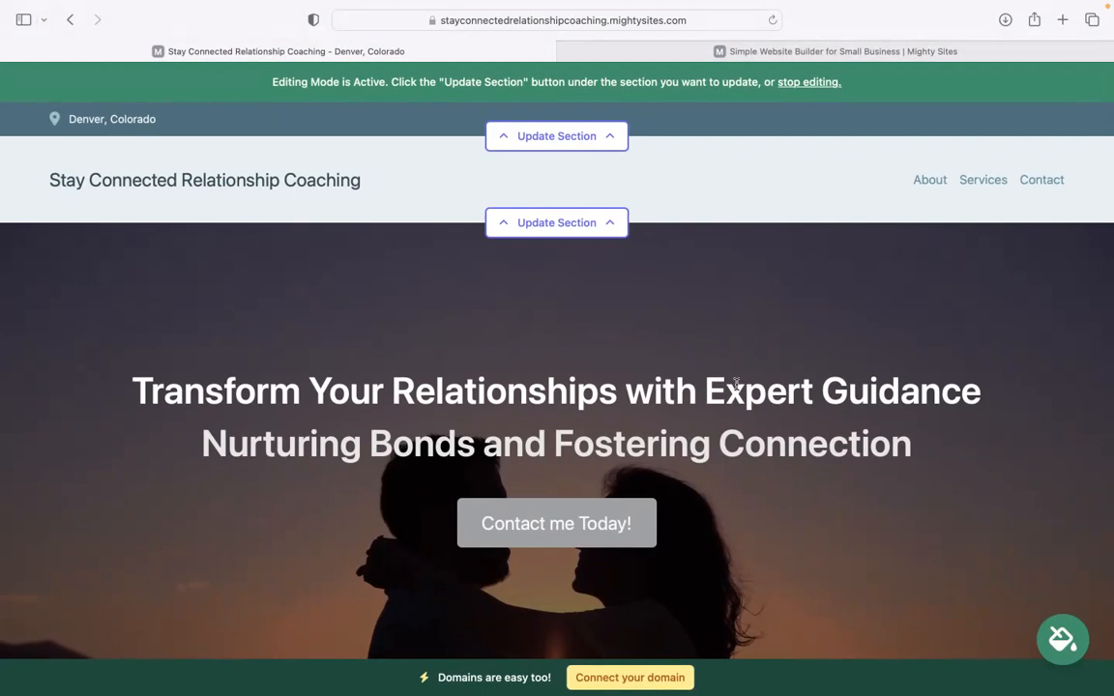
# Step: Enter the coach's email, shown on the site, and phone number in the top bar's location details
pyautogui.click(568, 145)
pyautogui.click(563, 258)
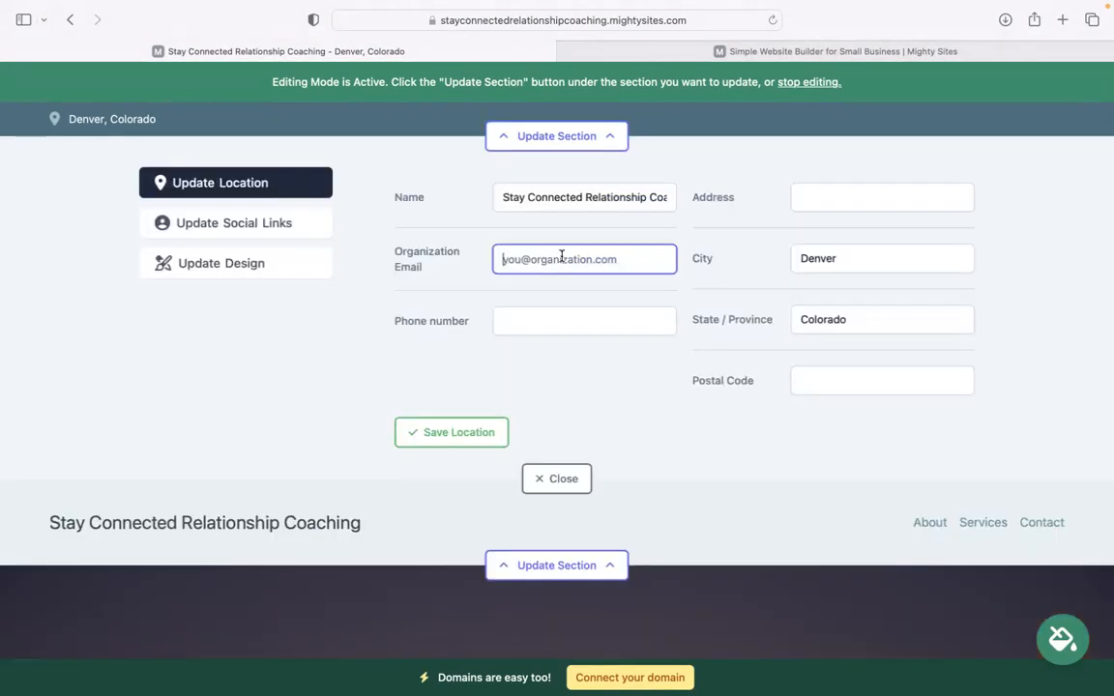
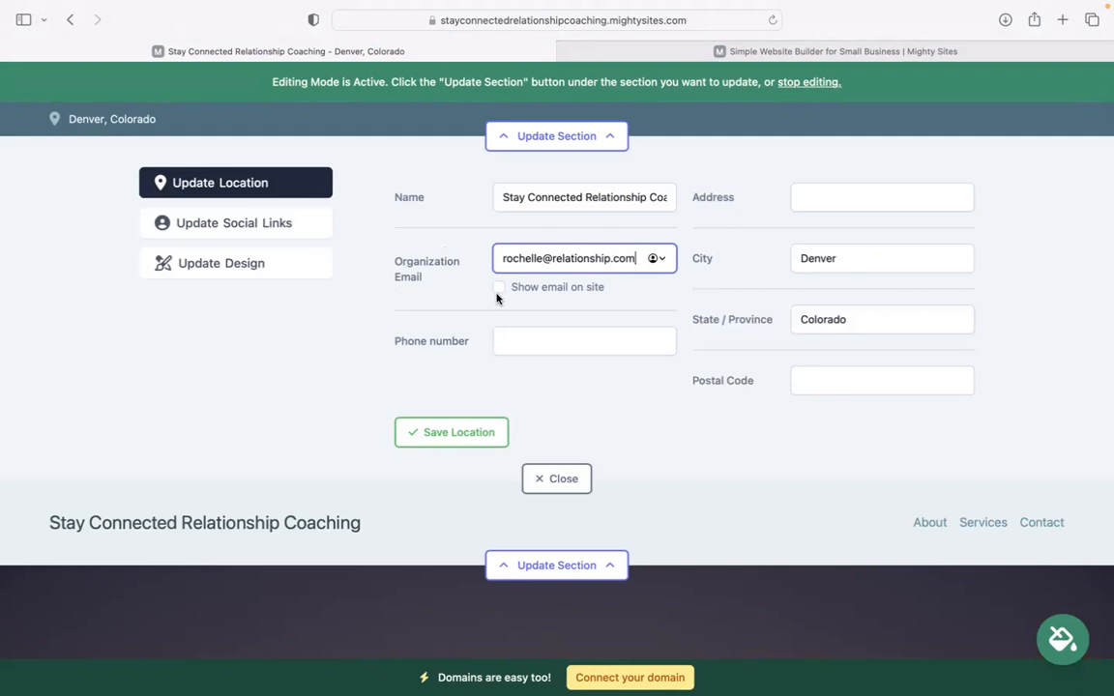
pyautogui.click(498, 288)
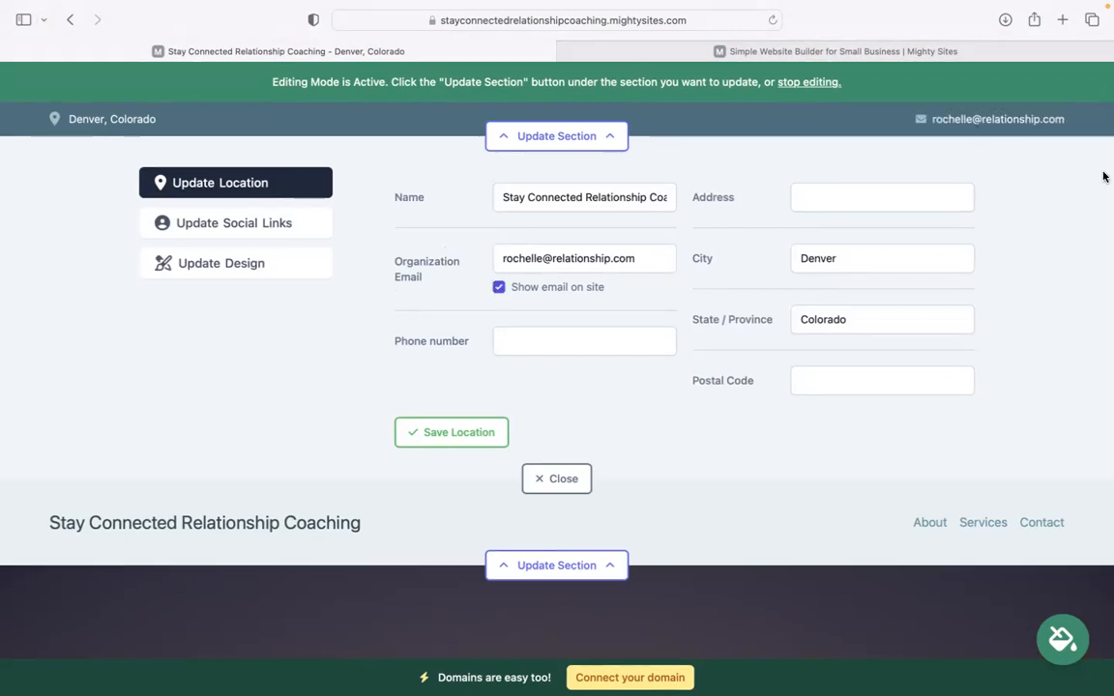
pyautogui.click(659, 330)
pyautogui.write('585-39393')
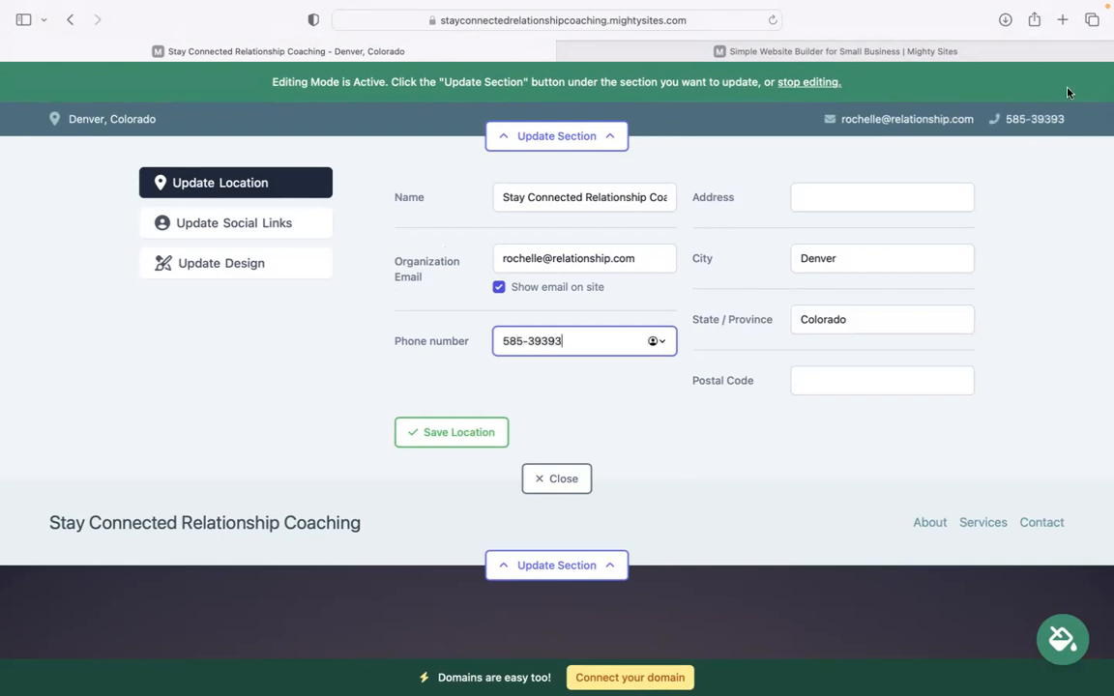
# Step: Add the street address and postal code, then save the location details
pyautogui.click(812, 197)
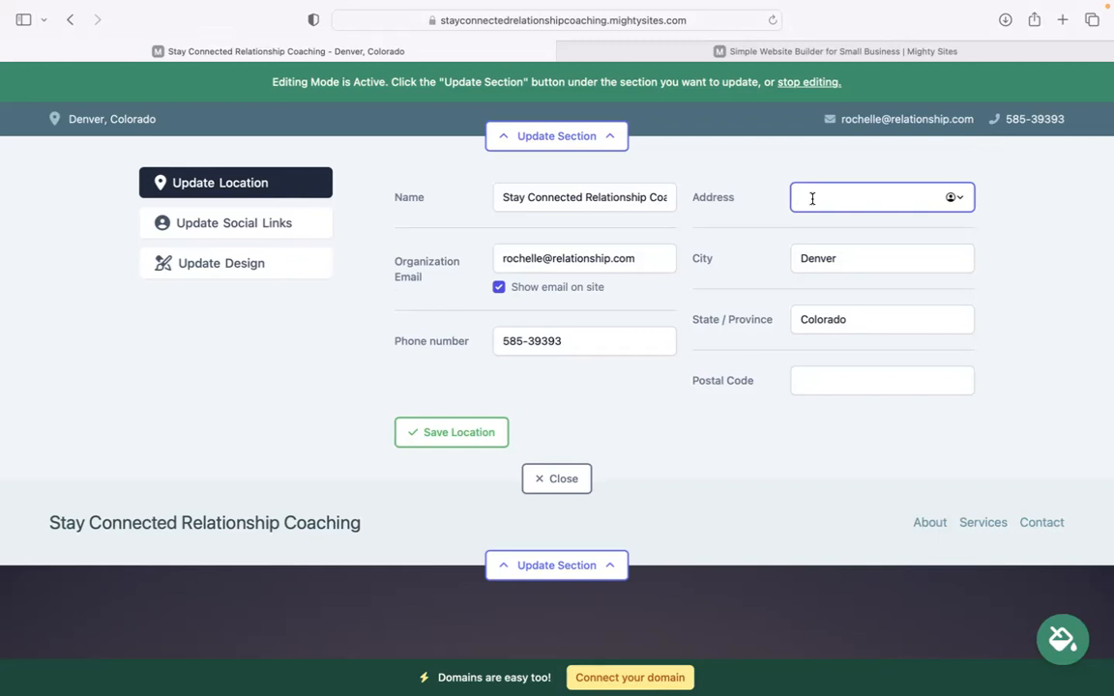
pyautogui.click(829, 381)
pyautogui.write('404934')
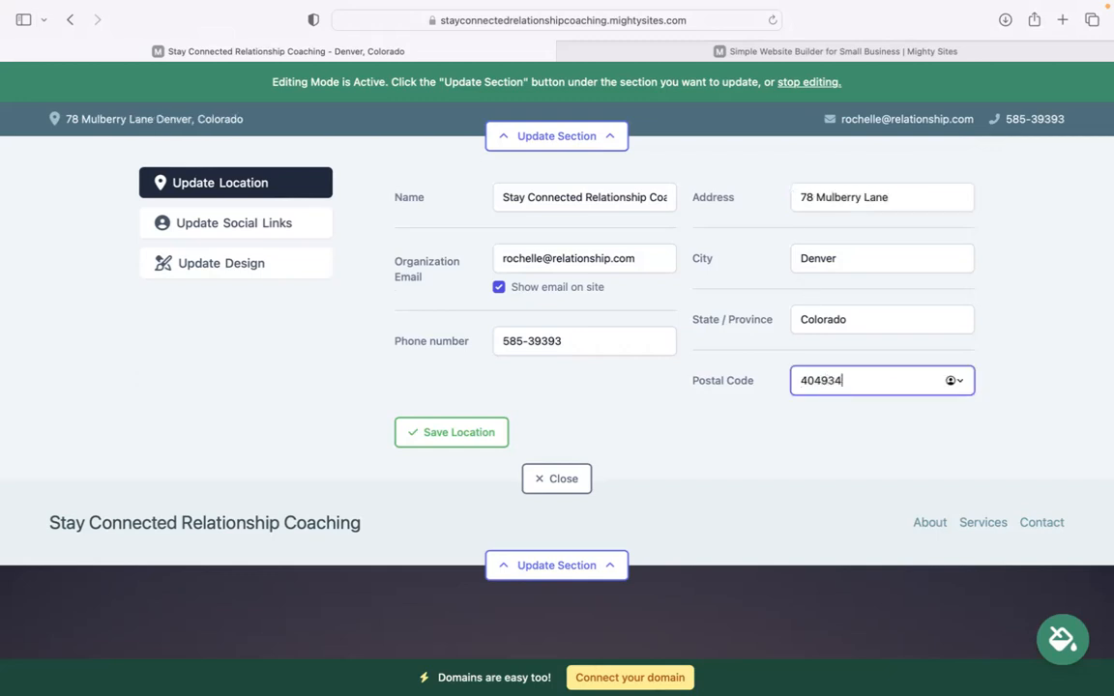
pyautogui.click(447, 432)
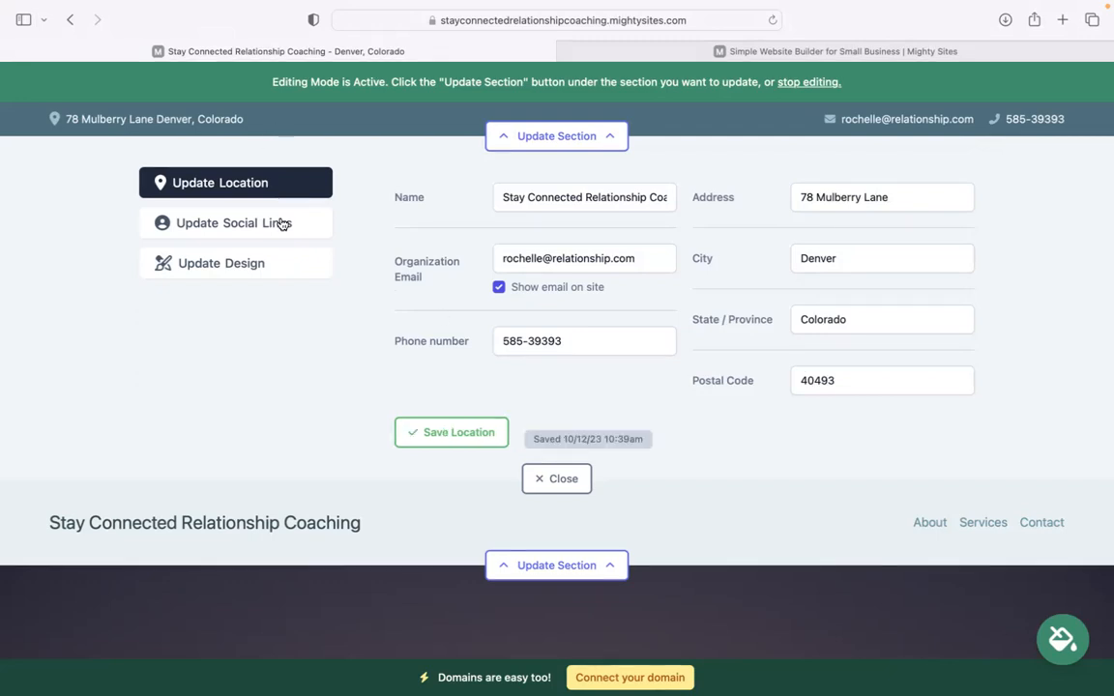
# Step: Add an Instagram handle to the social links and save them
pyautogui.click(281, 223)
pyautogui.click(547, 200)
pyautogui.write('mighty sites')
pyautogui.click(462, 406)
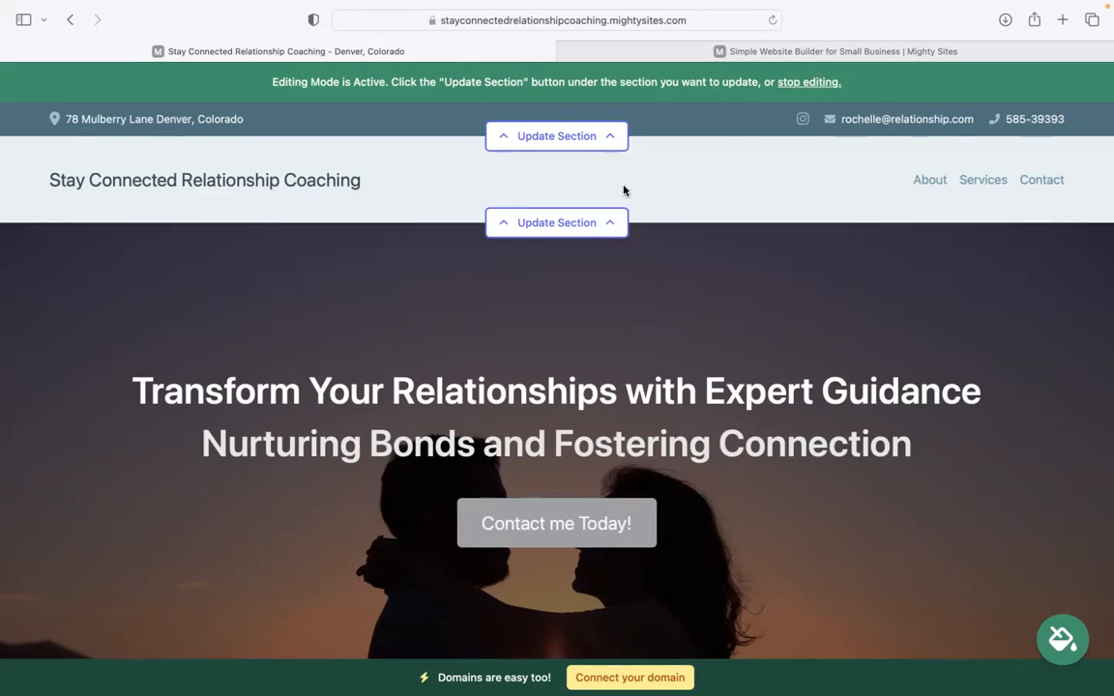
# Step: Upload the Mighty Sites logo image as the header logo and save it
pyautogui.click(614, 222)
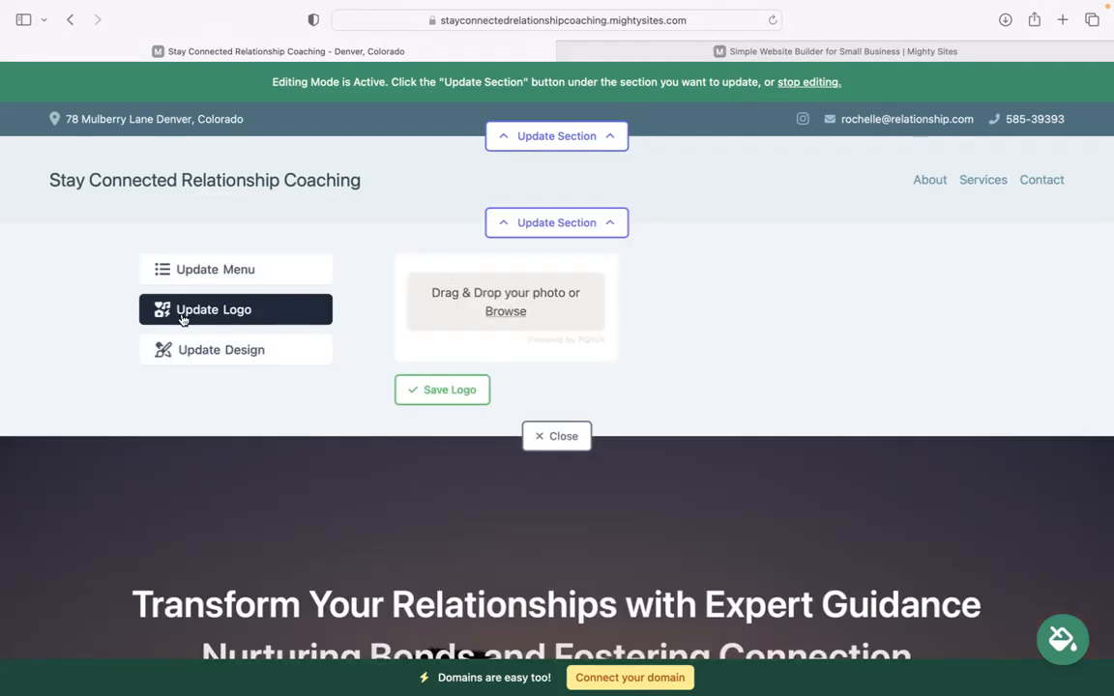
pyautogui.click(506, 313)
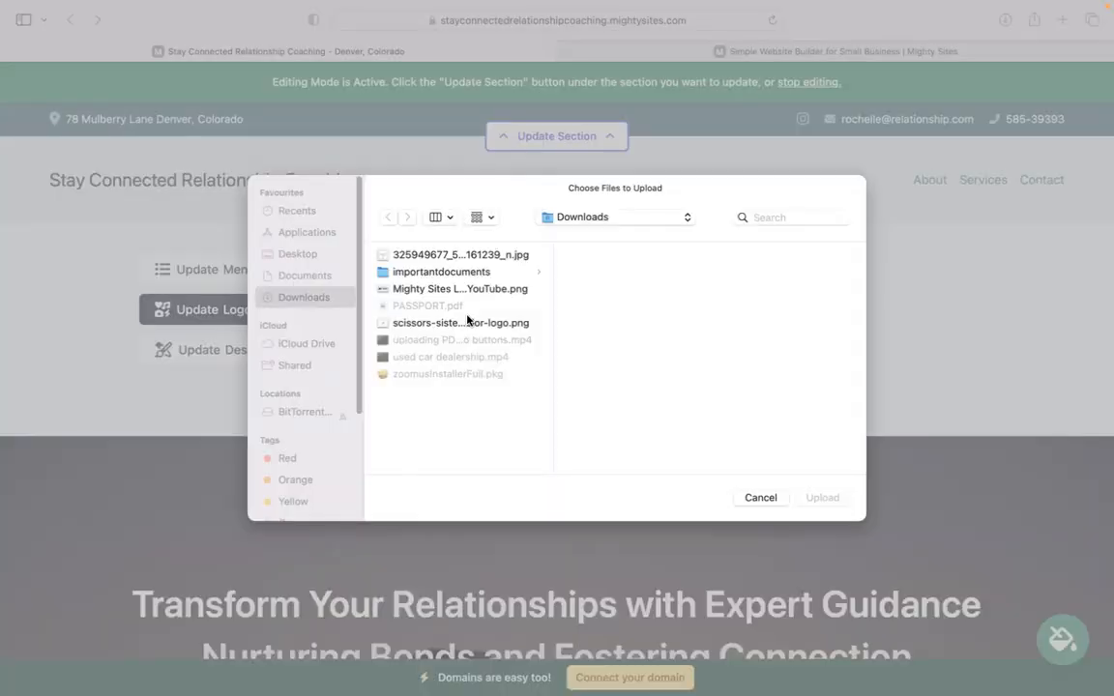
pyautogui.click(497, 291)
pyautogui.click(821, 497)
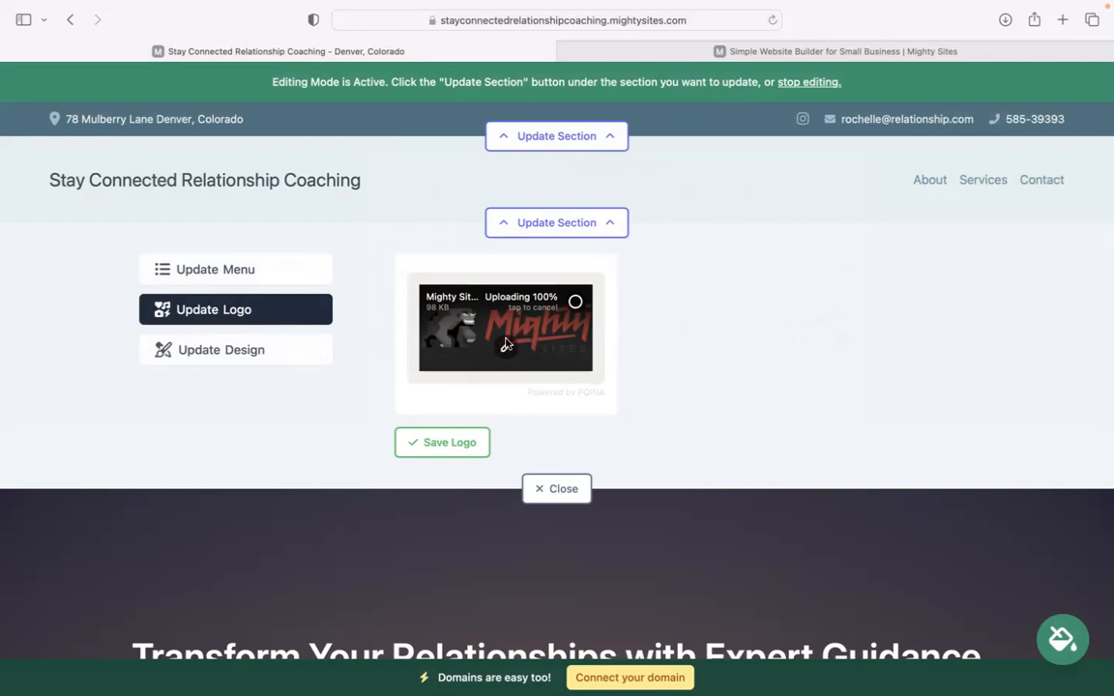
pyautogui.click(472, 442)
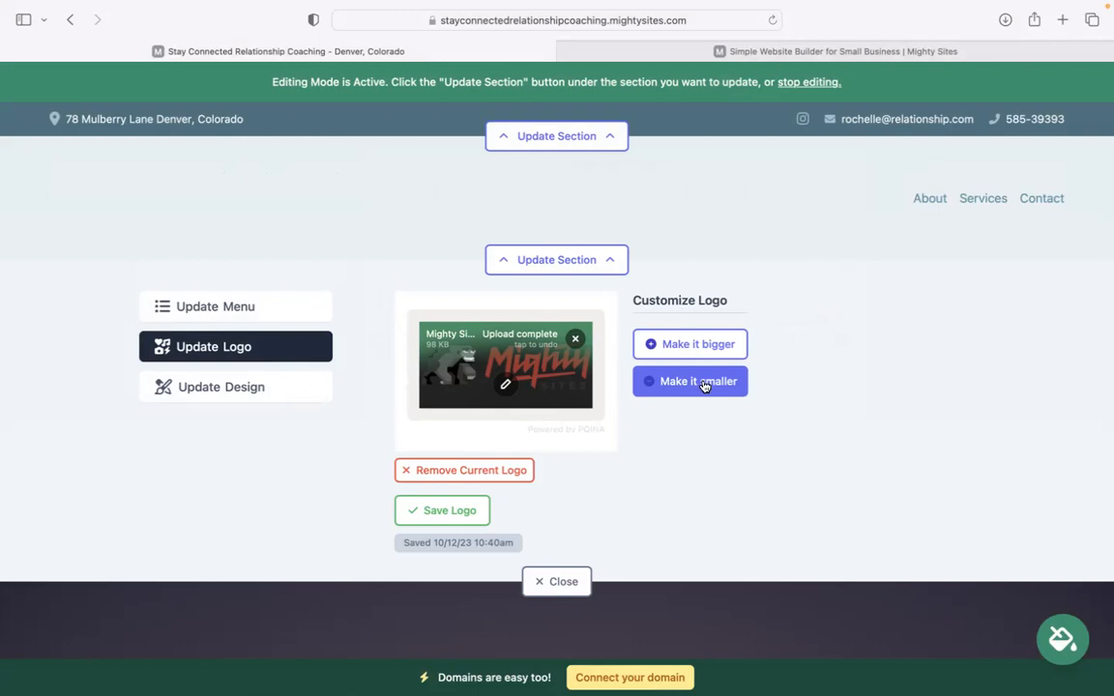
# Step: Make the header logo bigger and close the logo editor
pyautogui.click(696, 350)
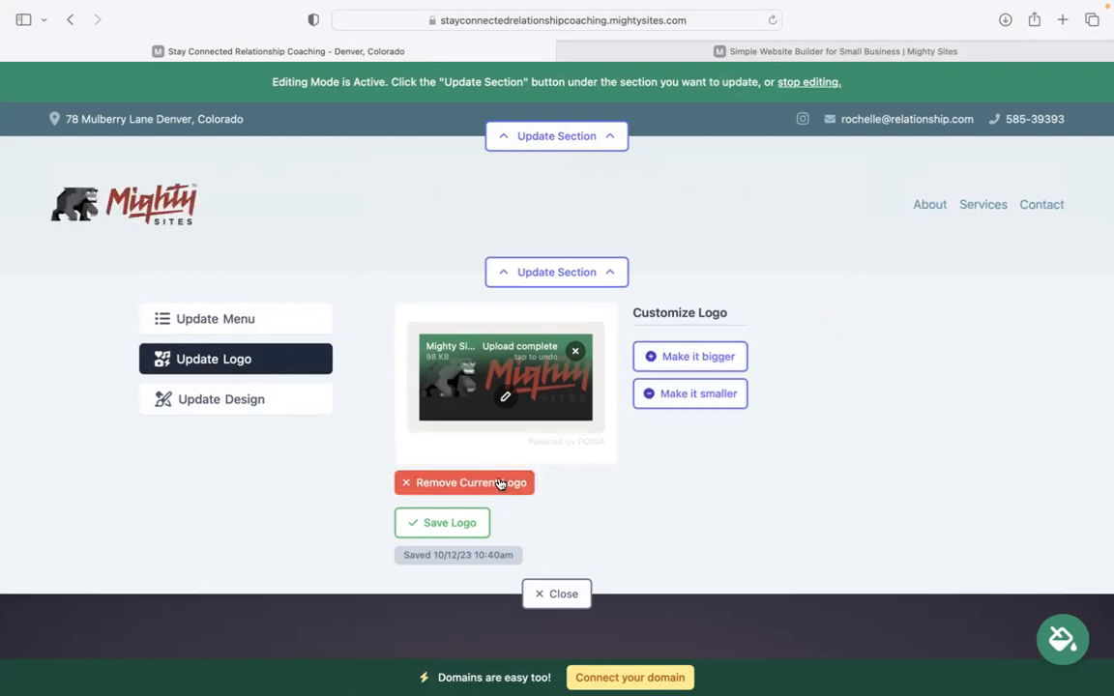
pyautogui.click(554, 594)
pyautogui.scroll(-7, 728, 173)
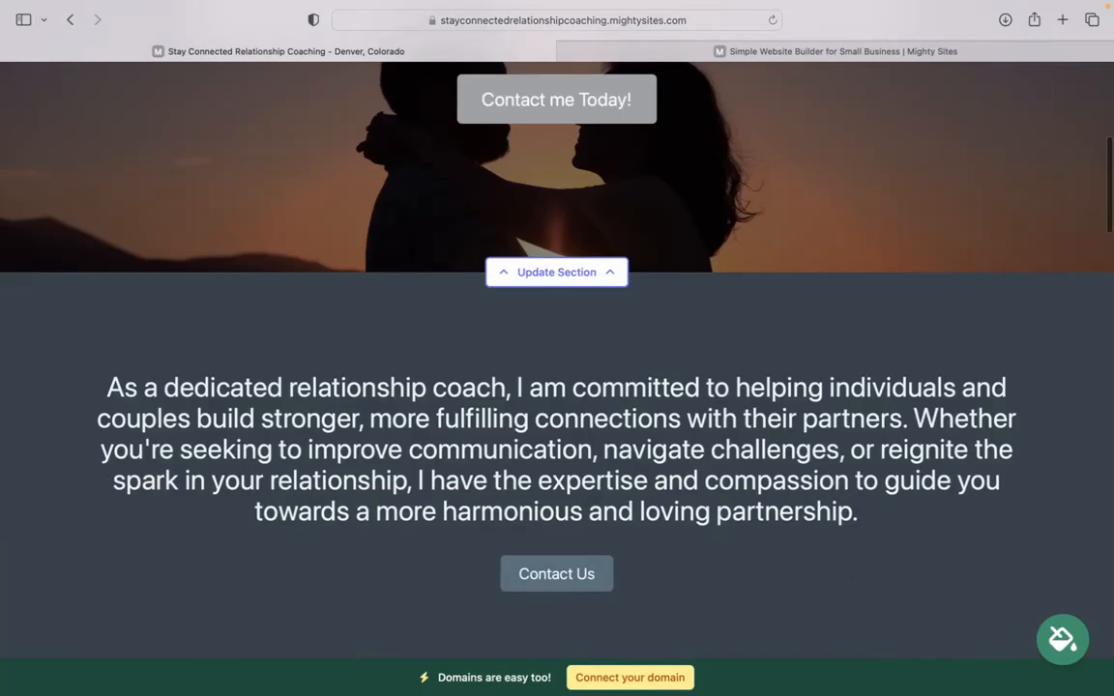
# Step: Browse the colour theme swatches, apply the rose-pink theme, and save it
pyautogui.click(1066, 633)
pyautogui.click(847, 555)
pyautogui.click(847, 554)
pyautogui.click(847, 554)
pyautogui.click(847, 554)
pyautogui.click(847, 554)
pyautogui.click(440, 558)
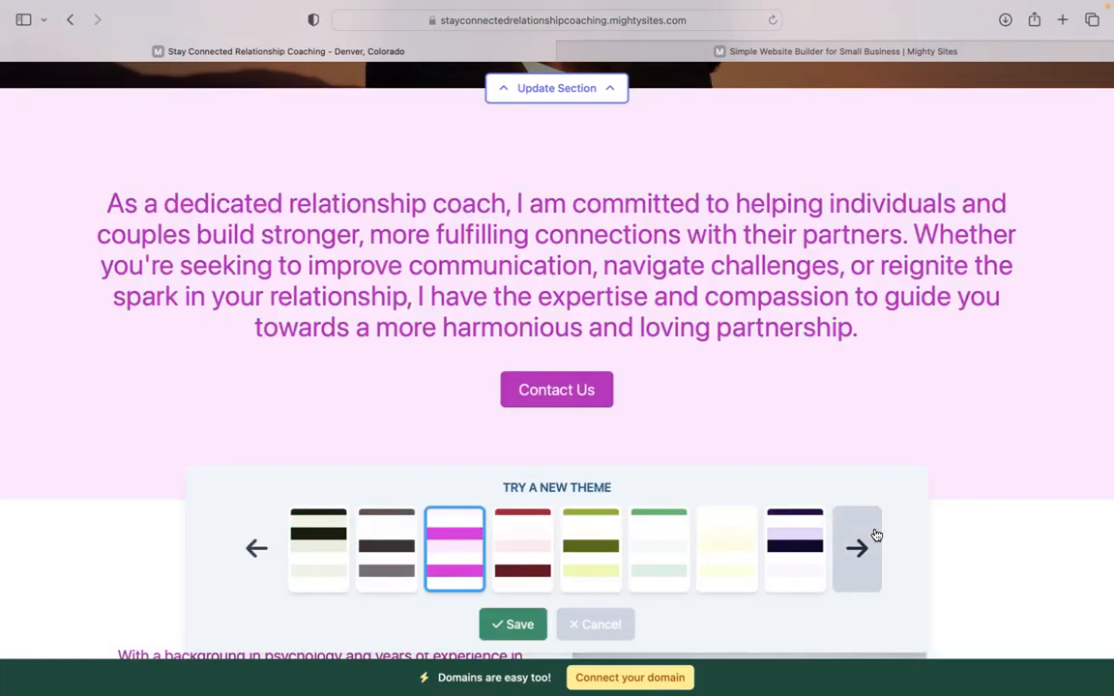
pyautogui.click(877, 535)
pyautogui.click(875, 535)
pyautogui.click(876, 535)
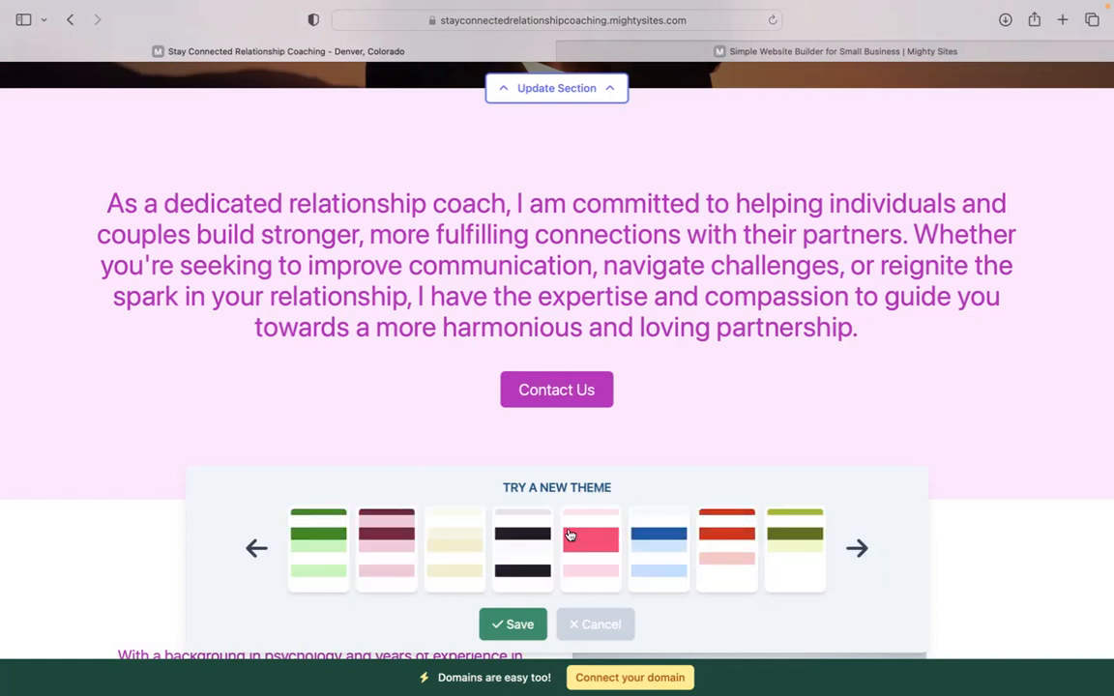
pyautogui.click(577, 570)
pyautogui.click(499, 624)
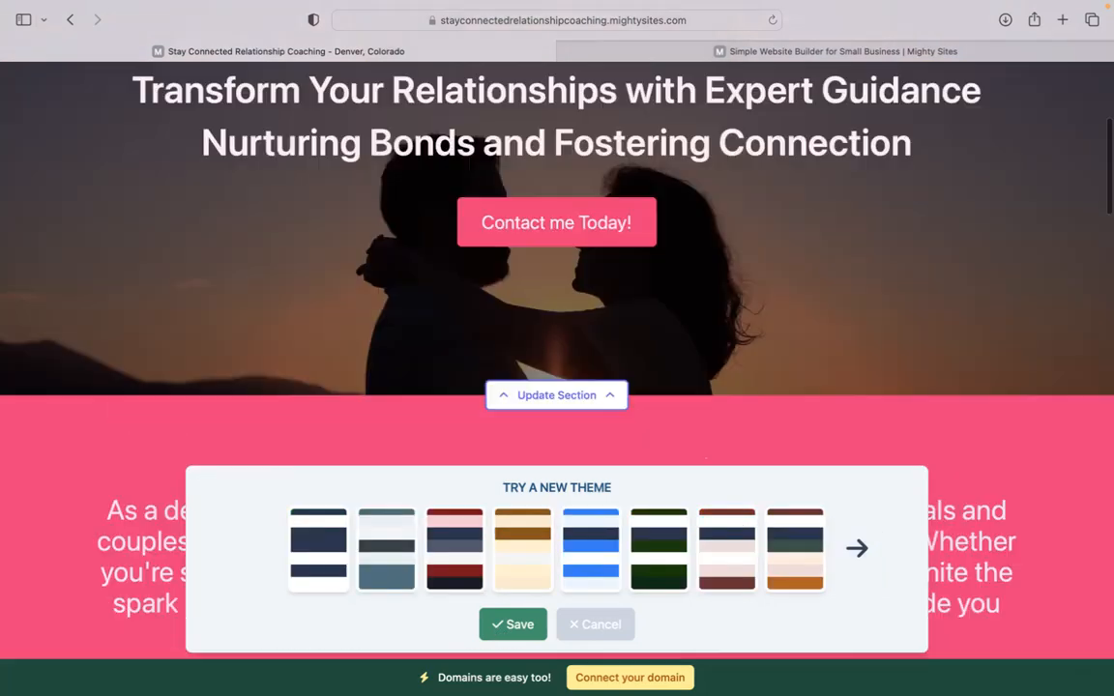
pyautogui.scroll(-3, 557, 387)
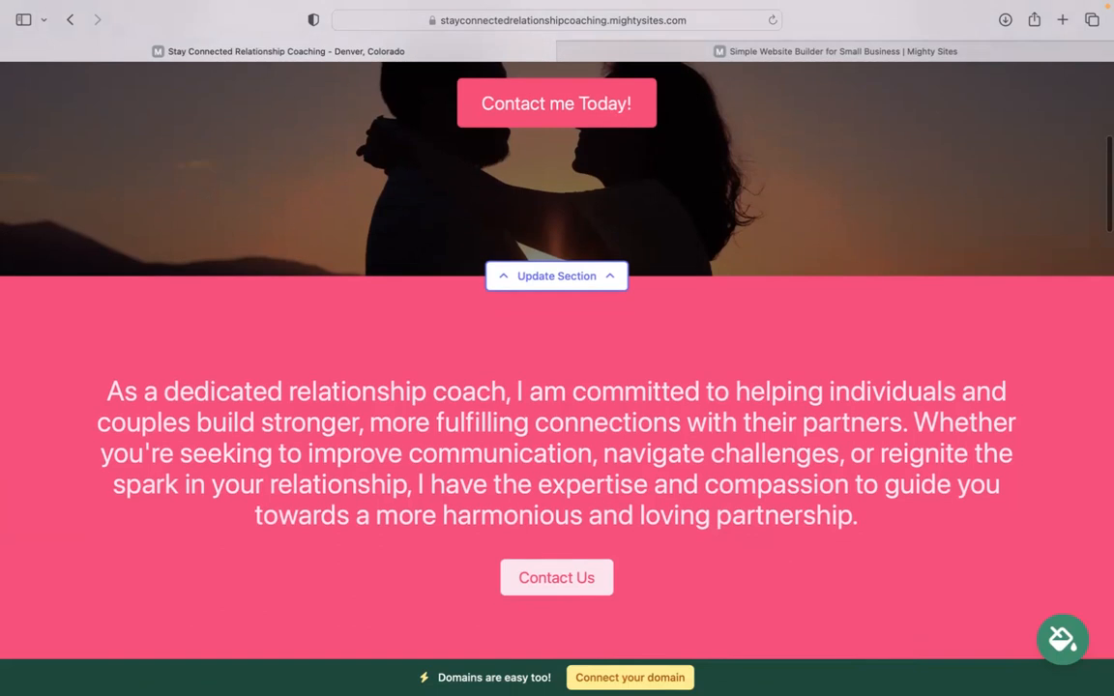
pyautogui.click(569, 269)
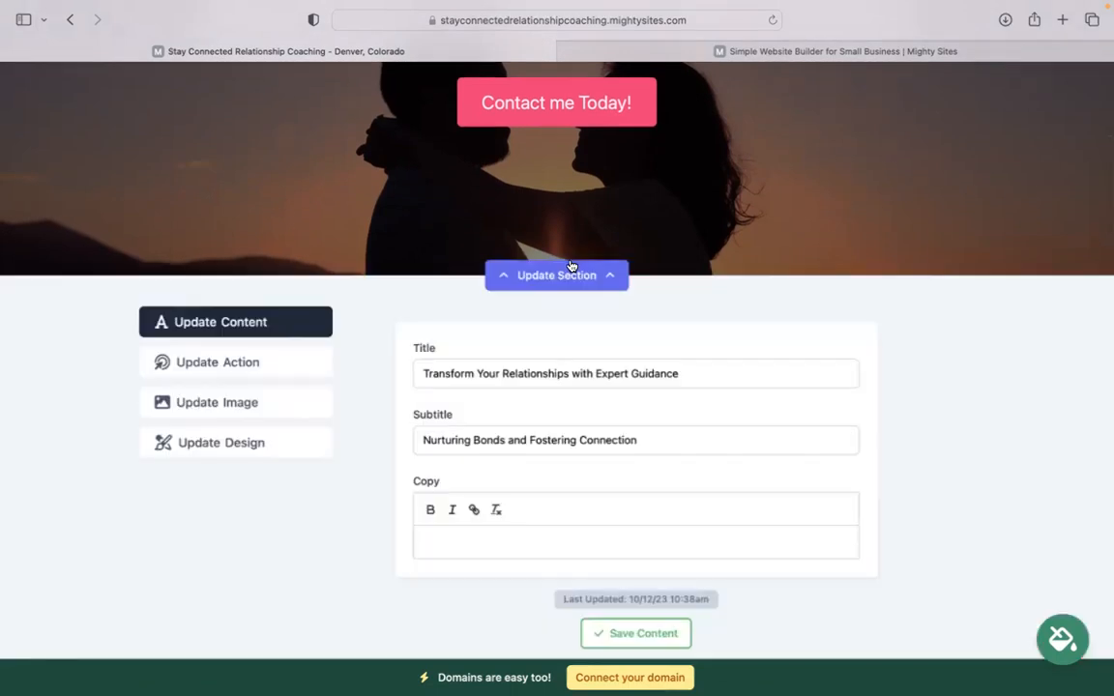
pyautogui.click(217, 400)
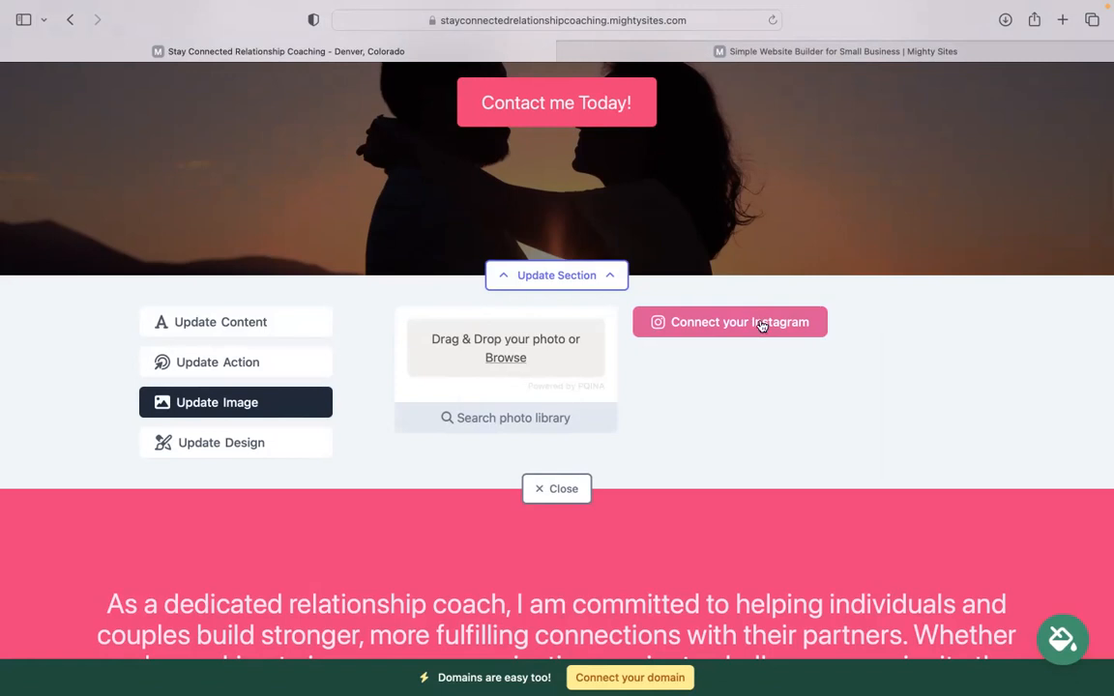
pyautogui.click(290, 373)
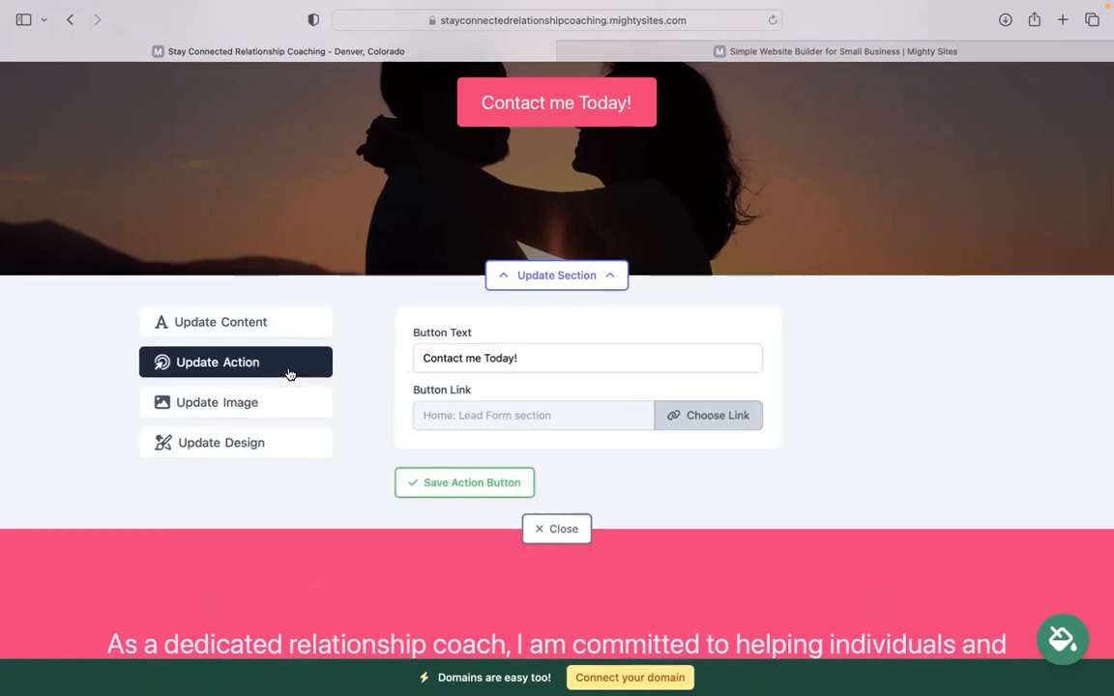
pyautogui.scroll(3, 522, 217)
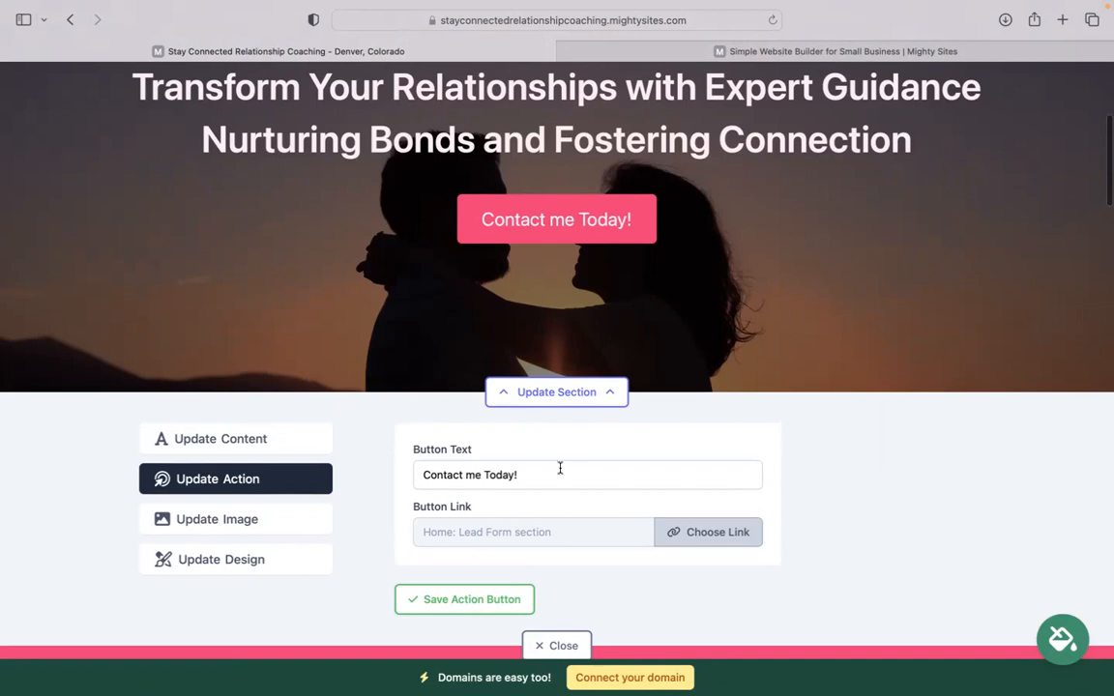
pyautogui.click(682, 532)
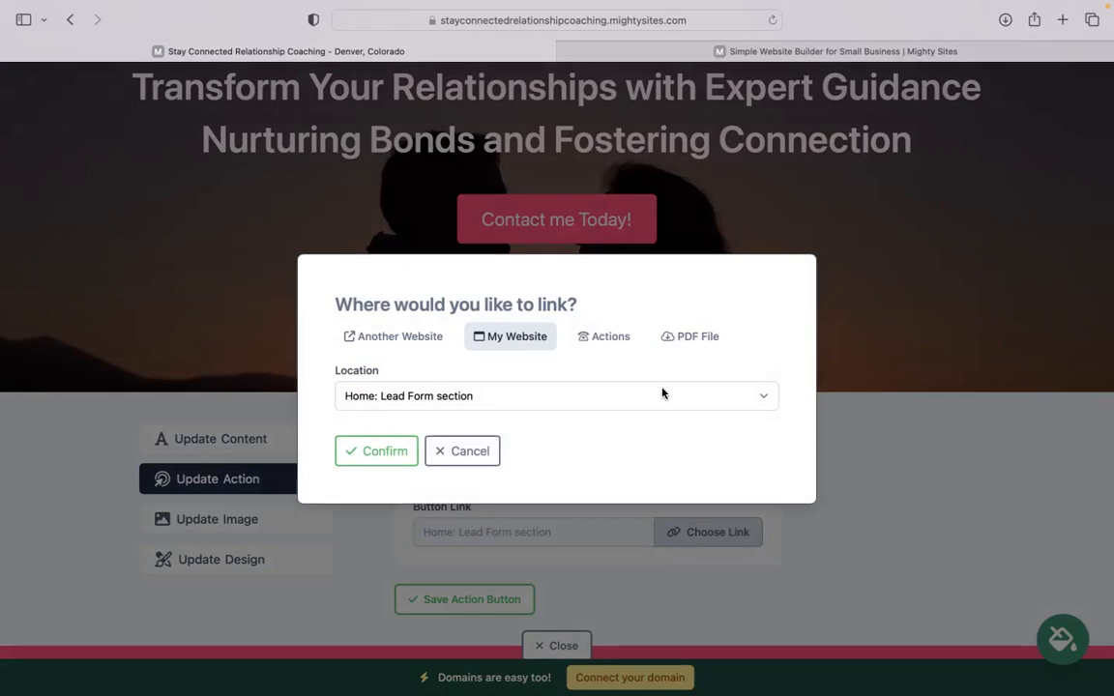
pyautogui.click(462, 450)
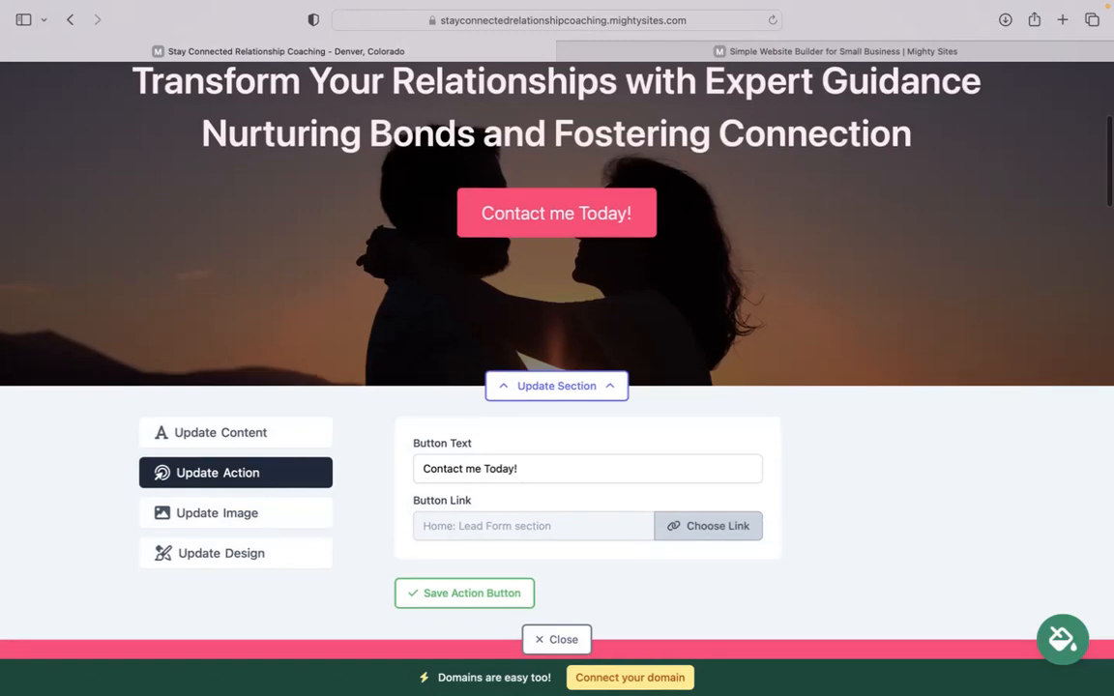
pyautogui.scroll(-1, 557, 624)
pyautogui.click(557, 600)
pyautogui.scroll(4, 557, 602)
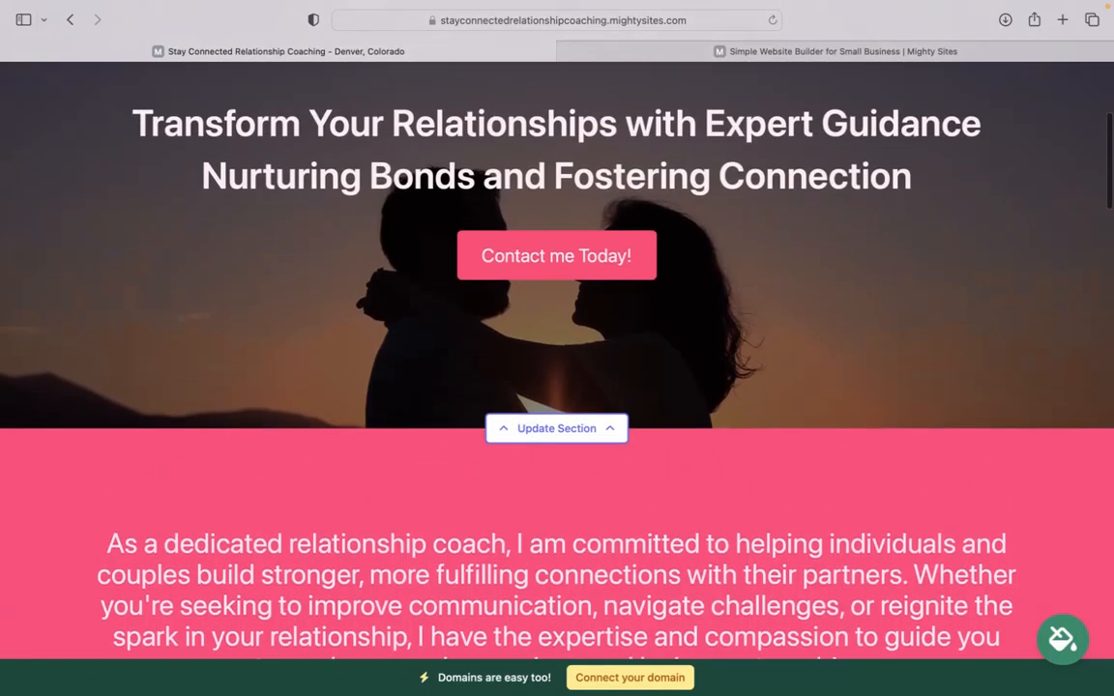
pyautogui.scroll(-4, 557, 602)
pyautogui.scroll(-19, 557, 386)
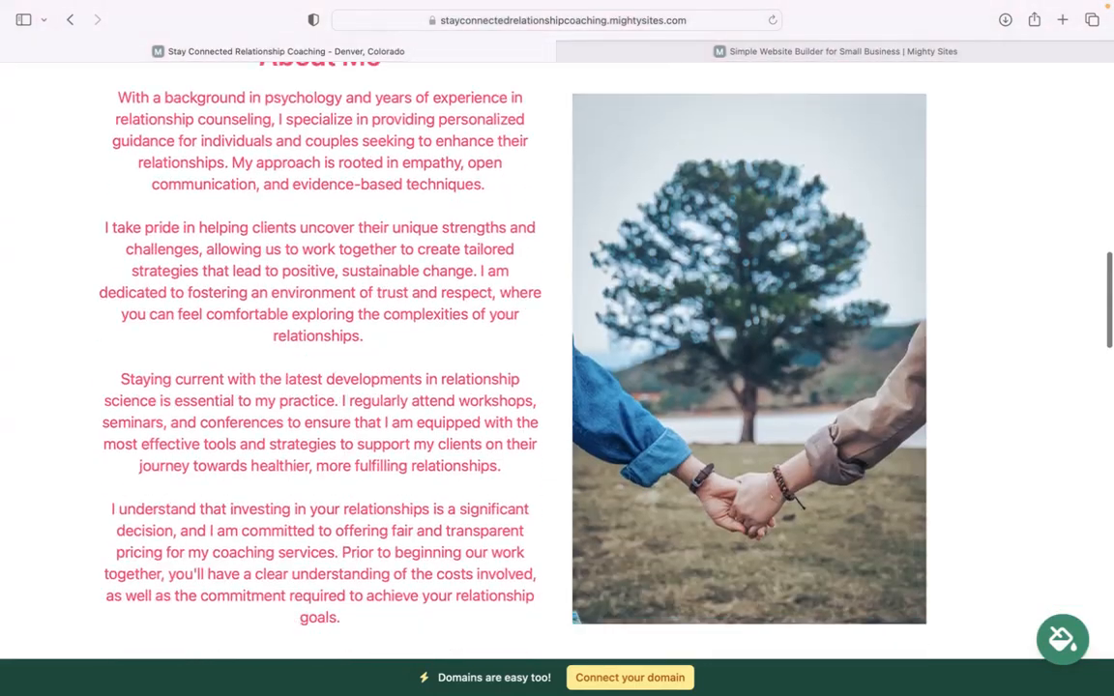
pyautogui.scroll(-15, 557, 387)
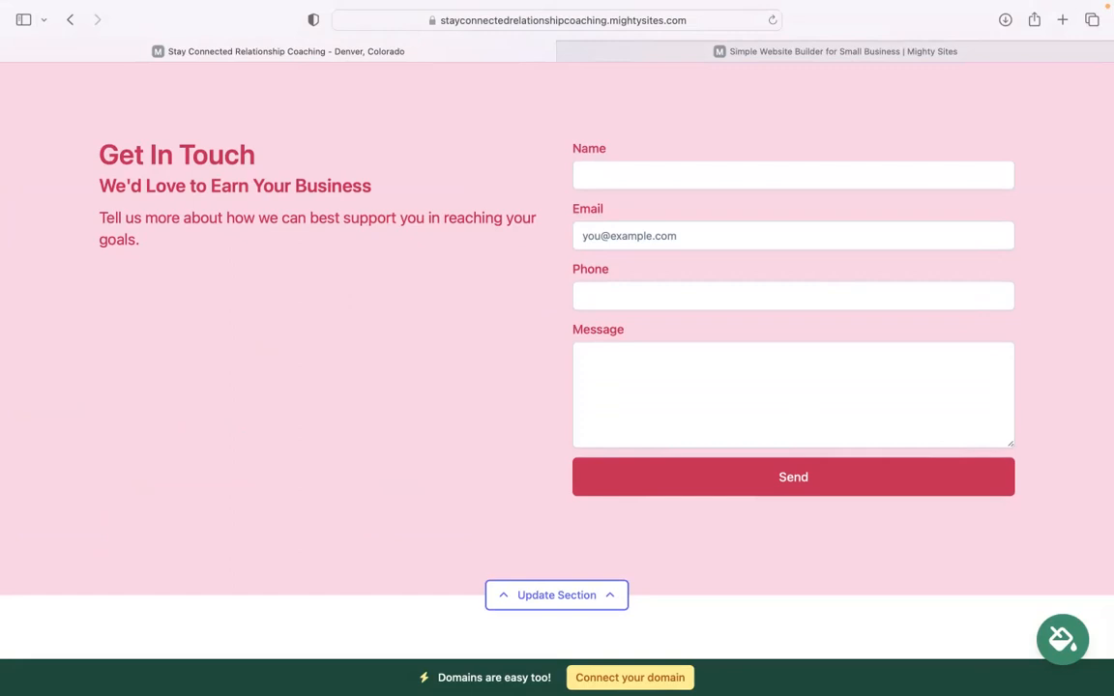
pyautogui.scroll(7, 726, 589)
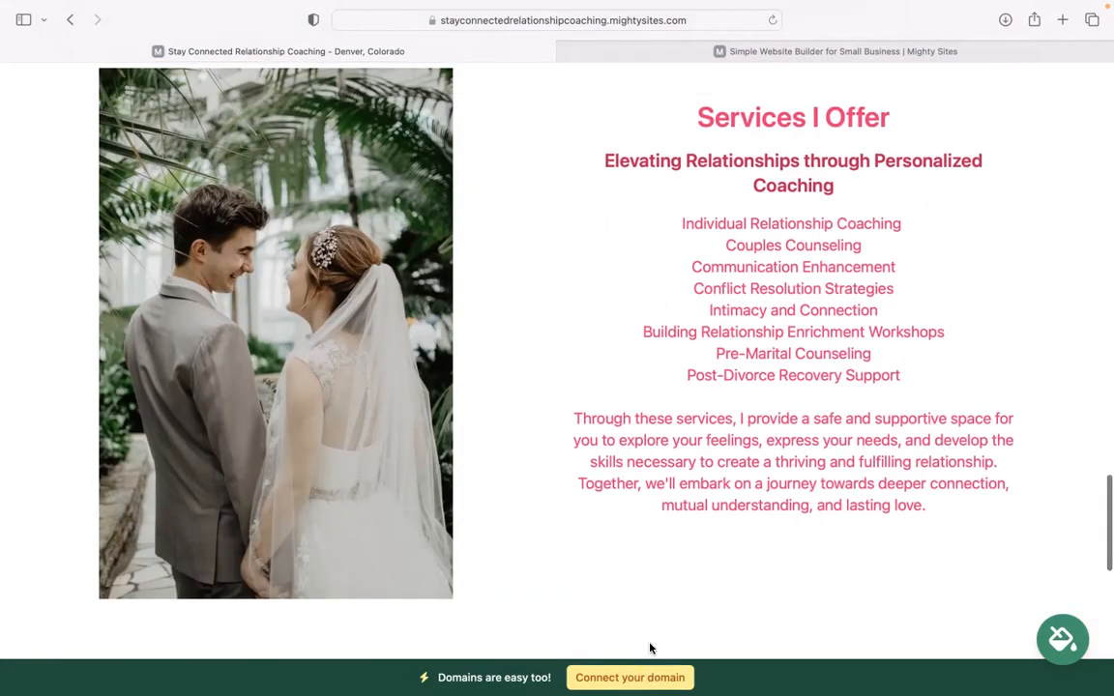
pyautogui.scroll(2, 652, 652)
pyautogui.scroll(4, 557, 368)
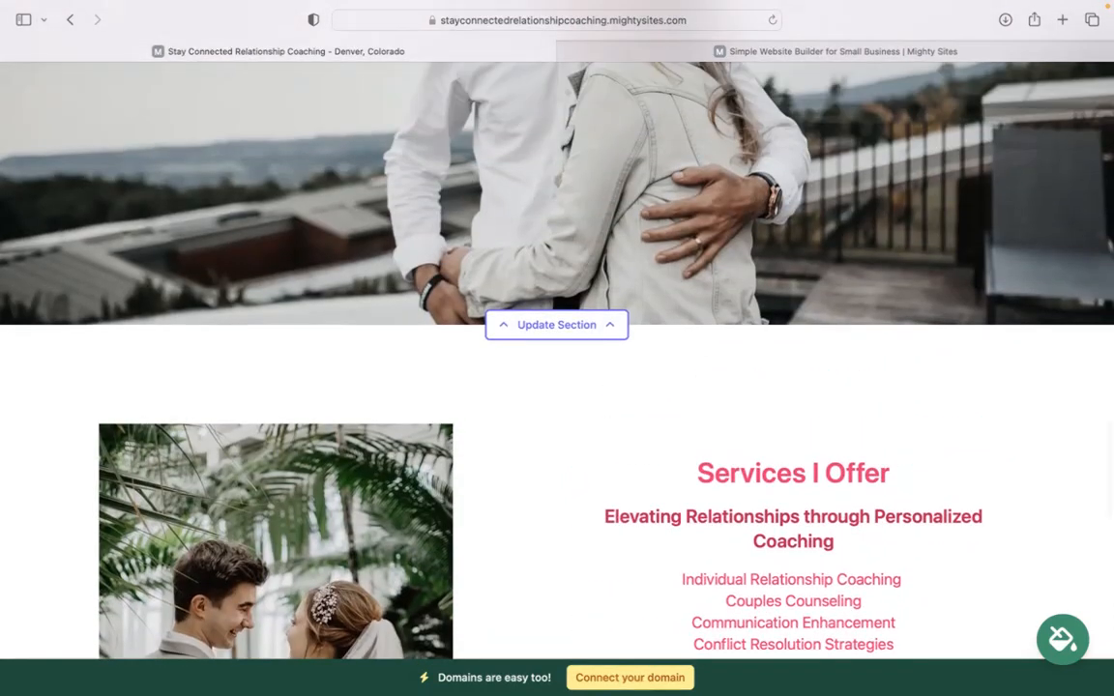
pyautogui.scroll(5, 557, 367)
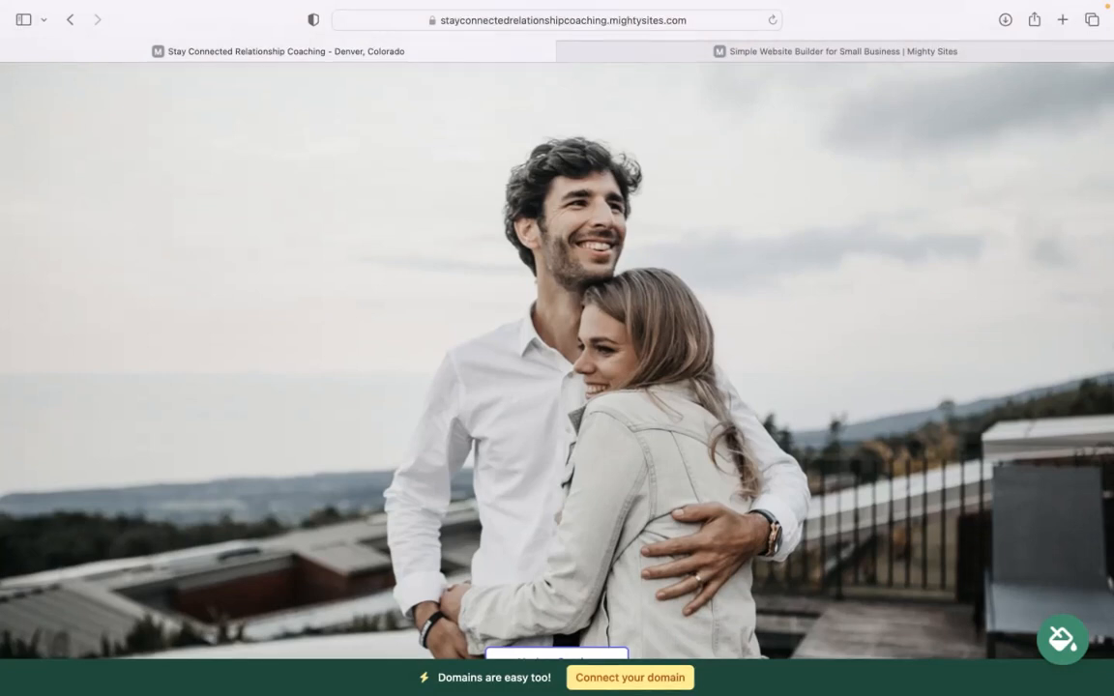
pyautogui.scroll(6, 557, 368)
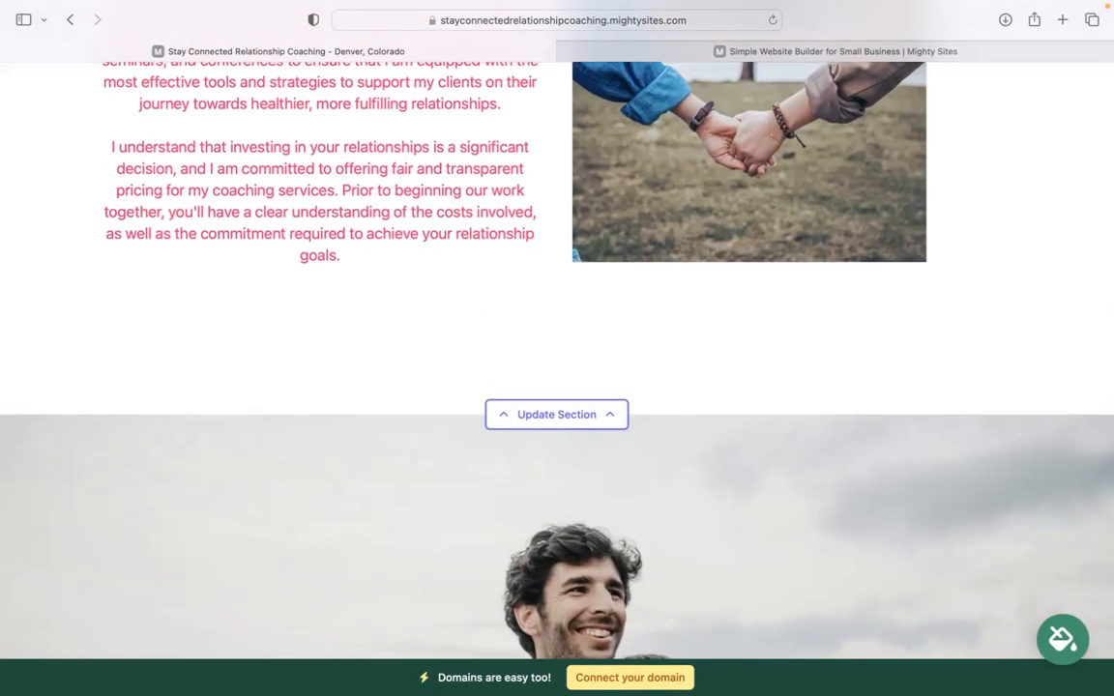
pyautogui.scroll(14, 557, 367)
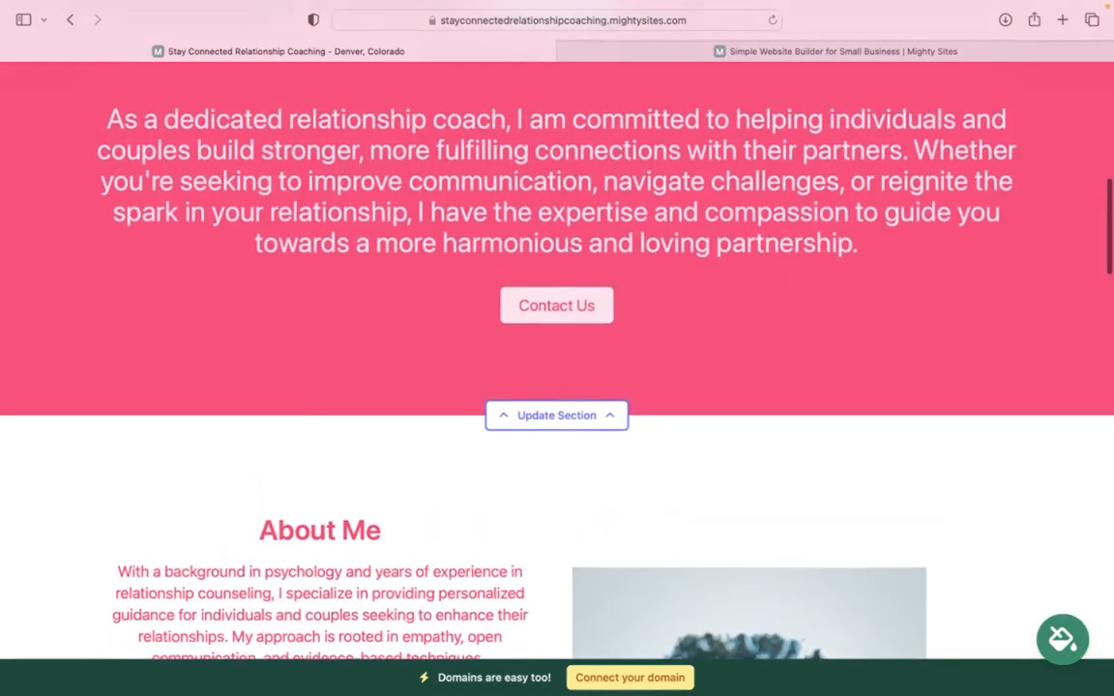
pyautogui.scroll(10, 557, 368)
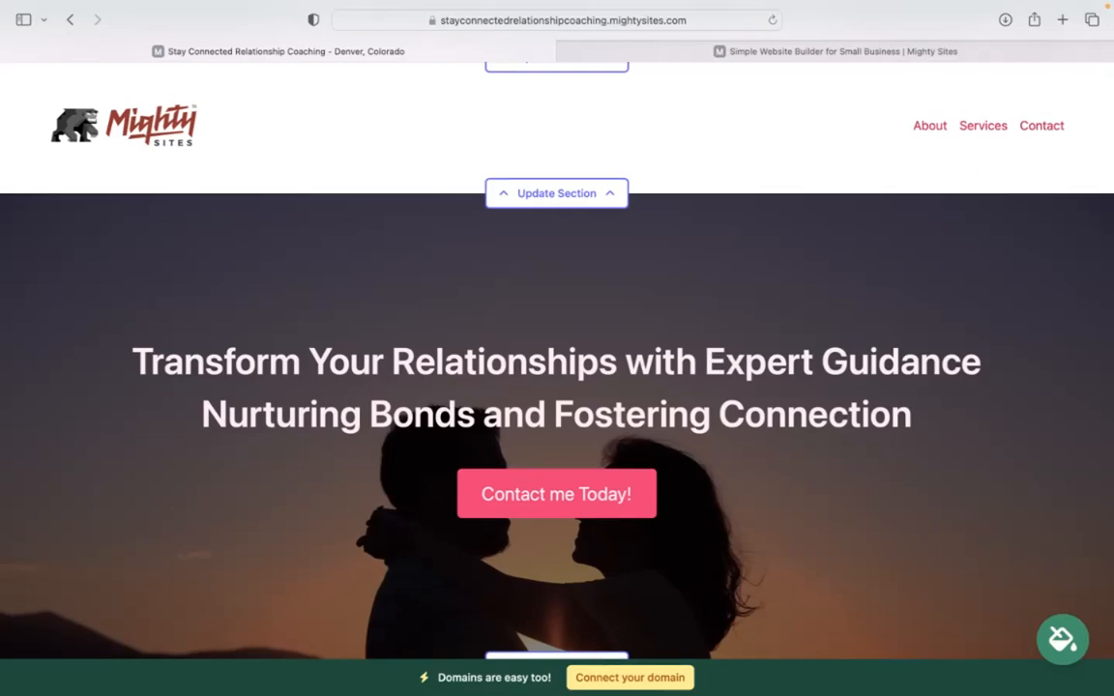
pyautogui.scroll(2, 751, 229)
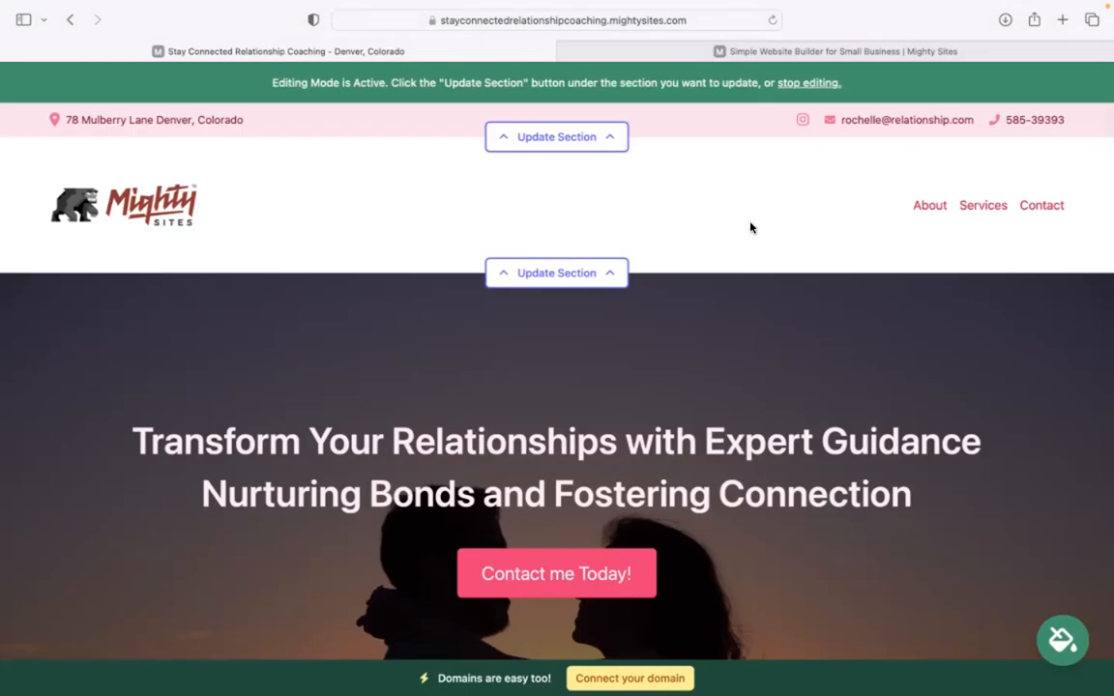
pyautogui.moveTo(763, 5)
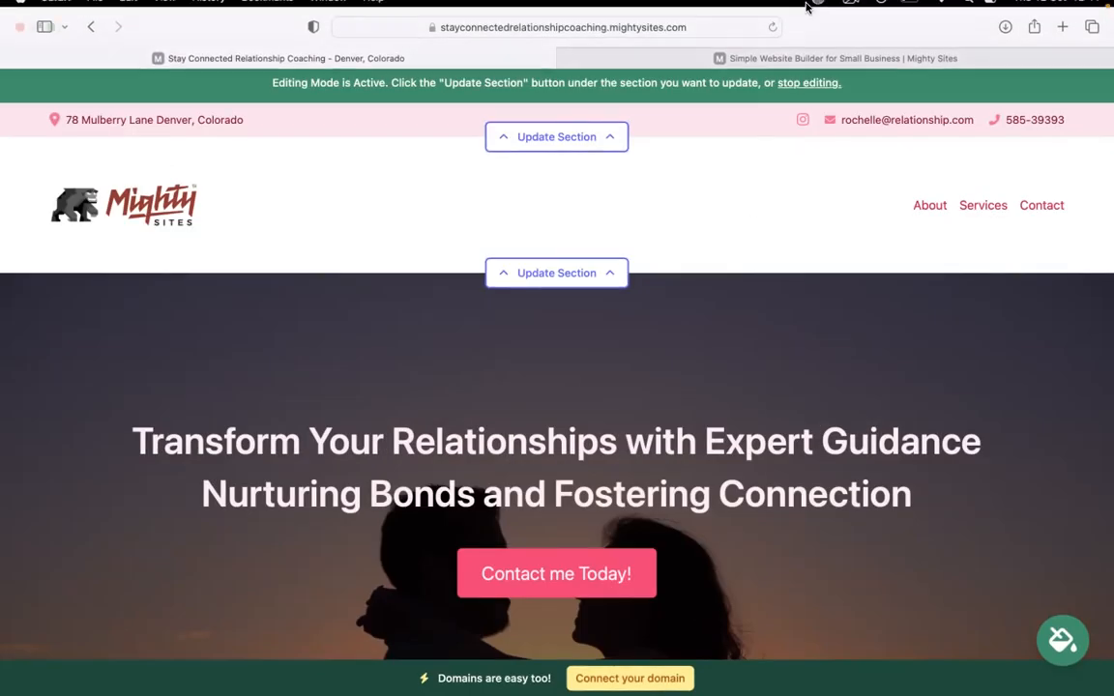